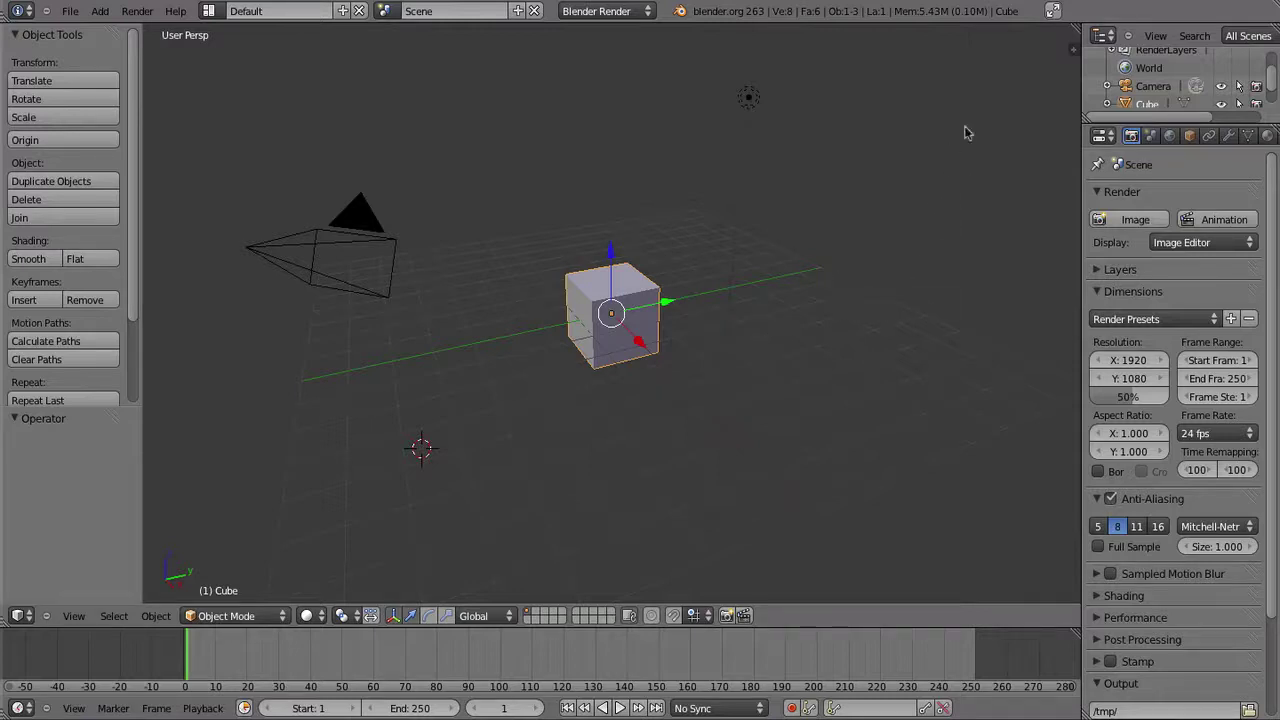
Split the 3D view, make the lower half a Dope Sheet, and turn on auto-keyframing
drag(1078, 32, 900, 434)
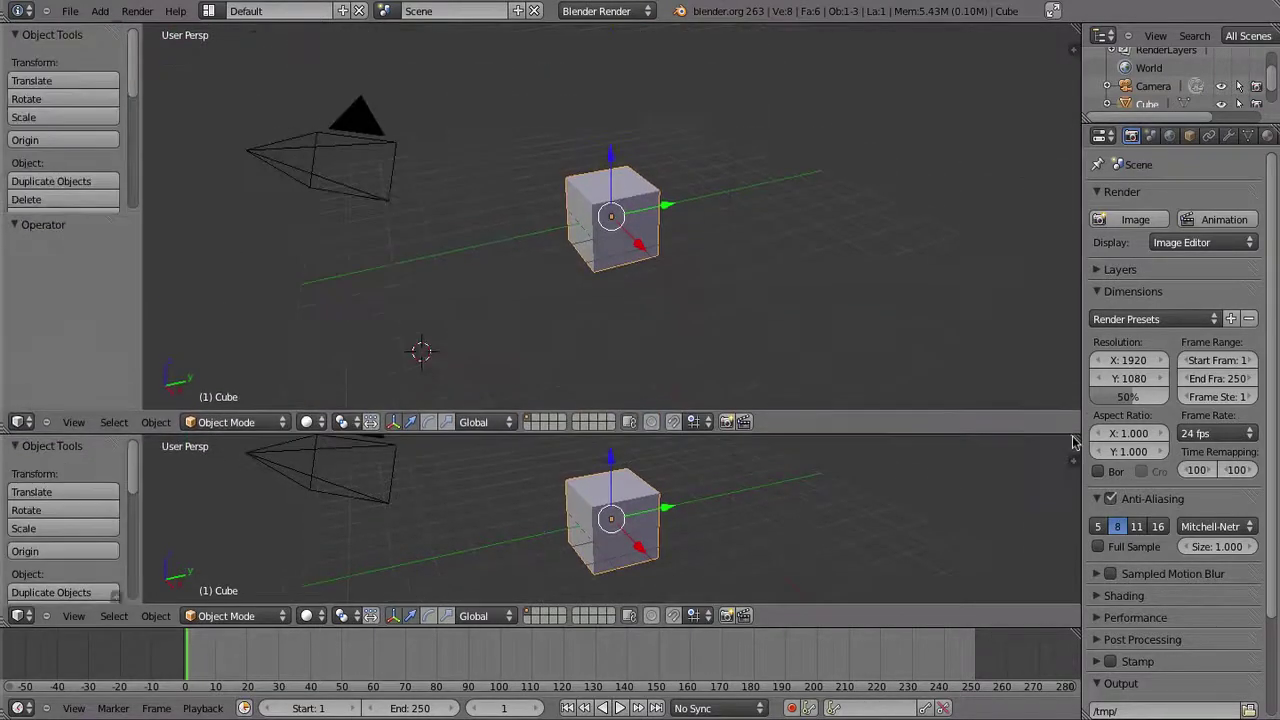
click(22, 616)
click(52, 539)
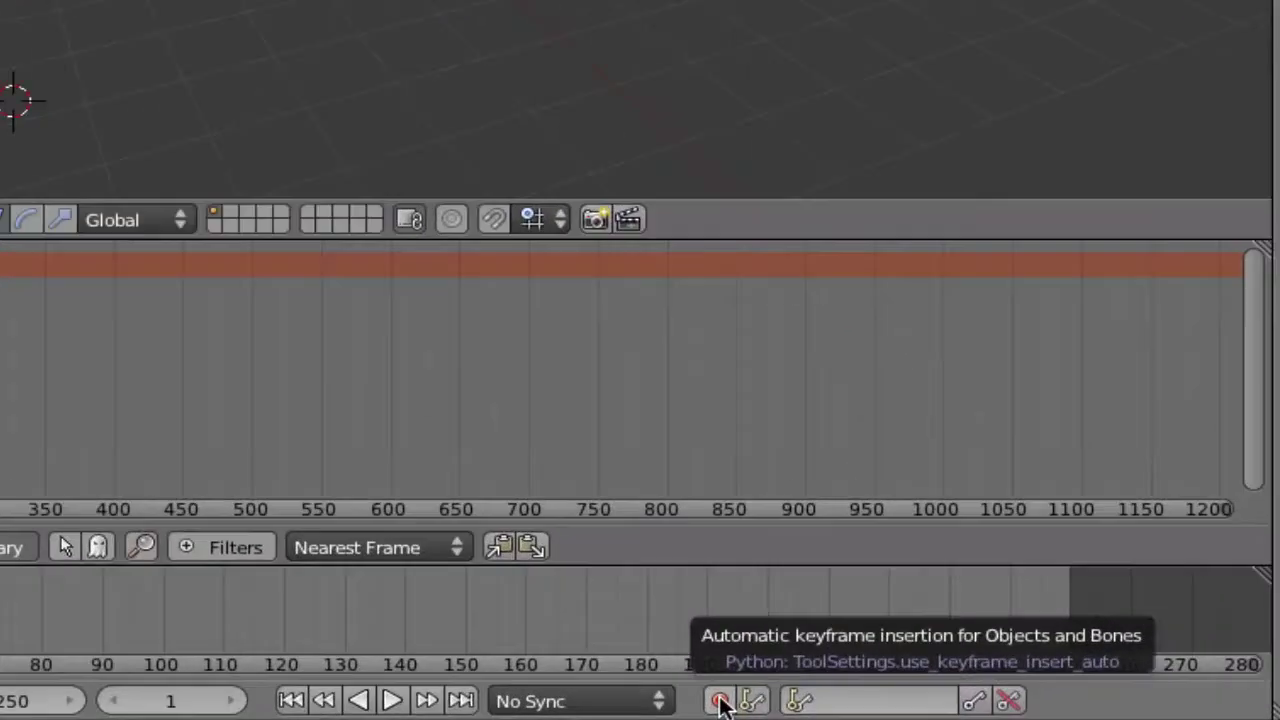
click(712, 700)
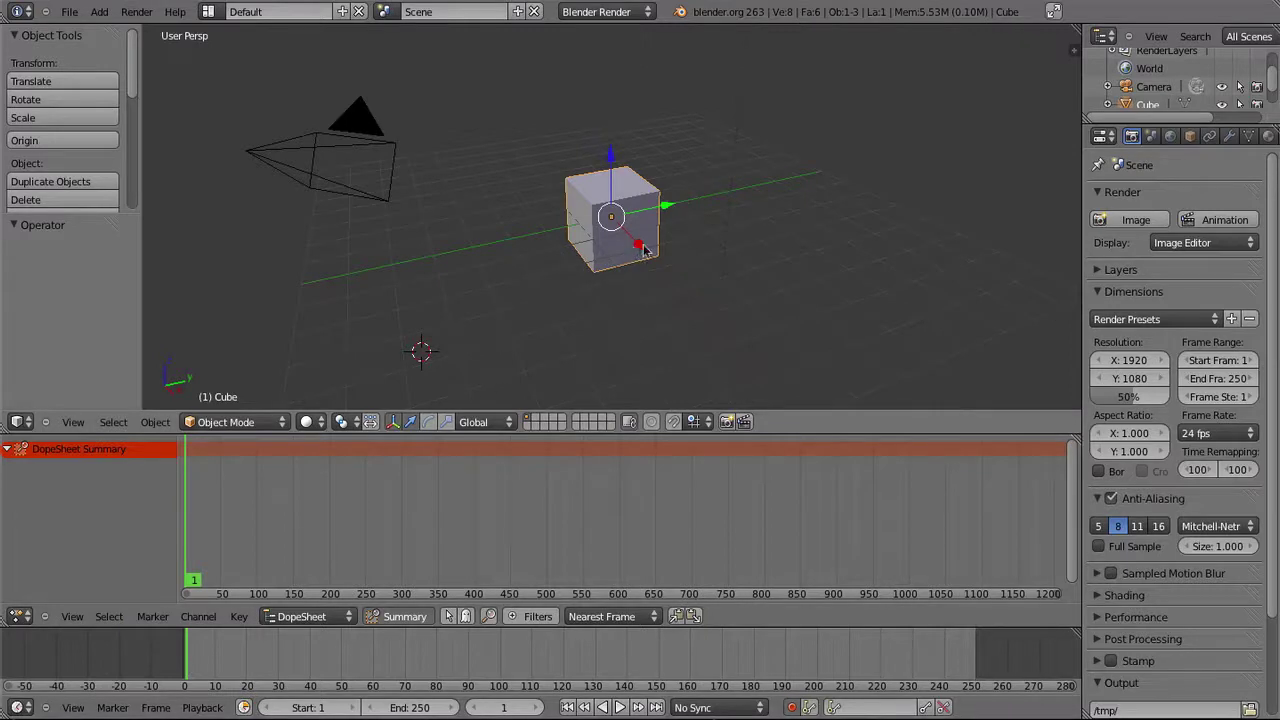
Switch to an orthographic front view and move the cube left along X for frame 1
key(KP_1)
drag(673, 220, 340, 220)
key(KP_5)
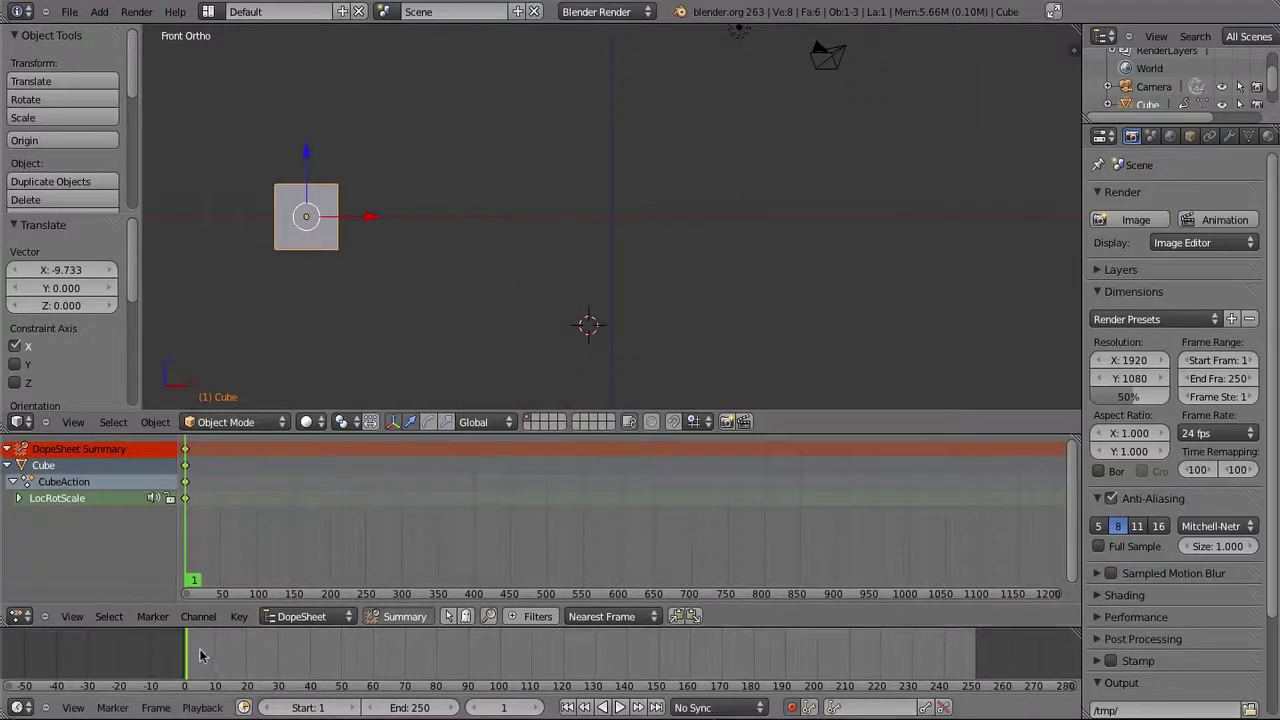
At frame 50, slide the cube right along X to 17.799 and keyframe it
drag(198, 656, 343, 657)
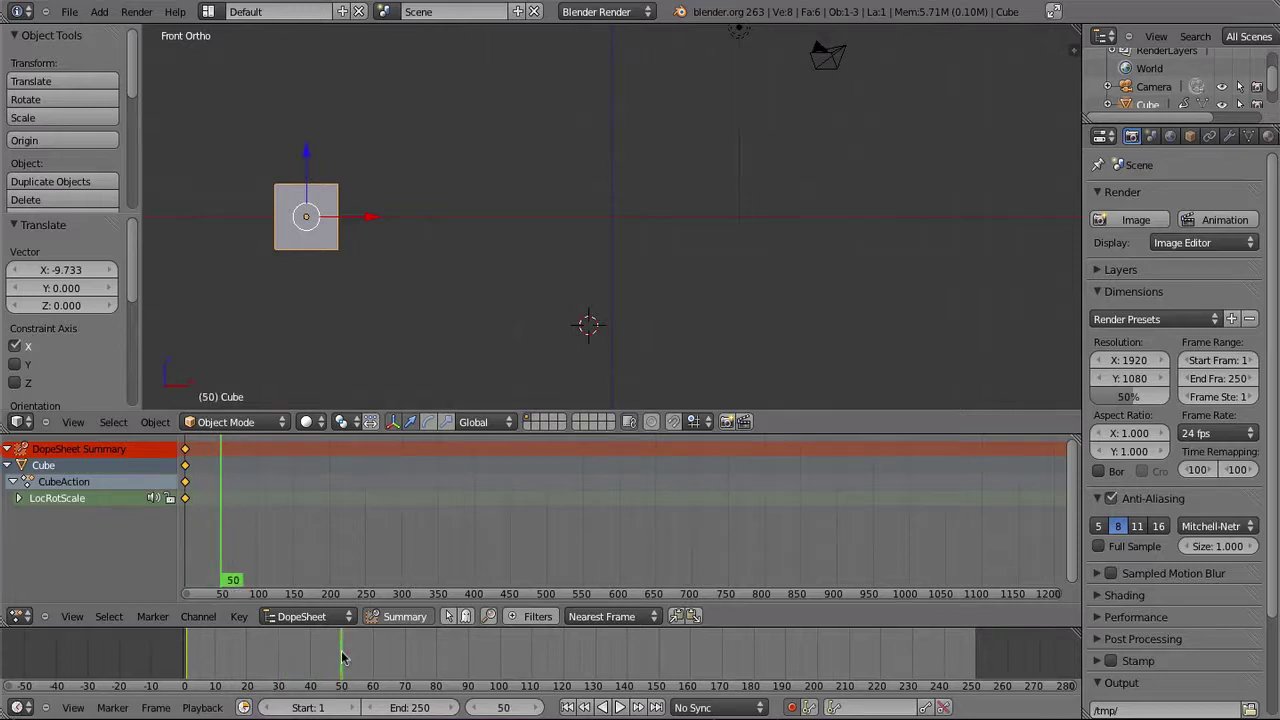
drag(376, 221, 932, 232)
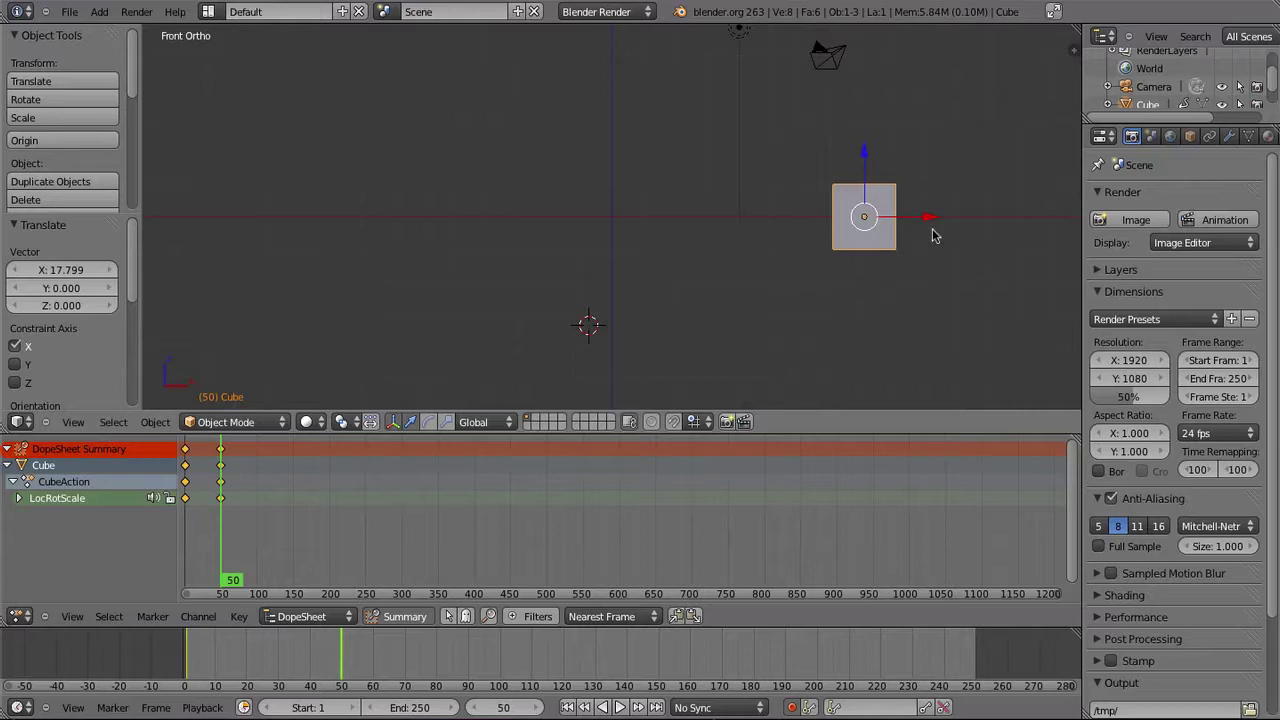
key(i)
scroll(617, 603, up, 2)
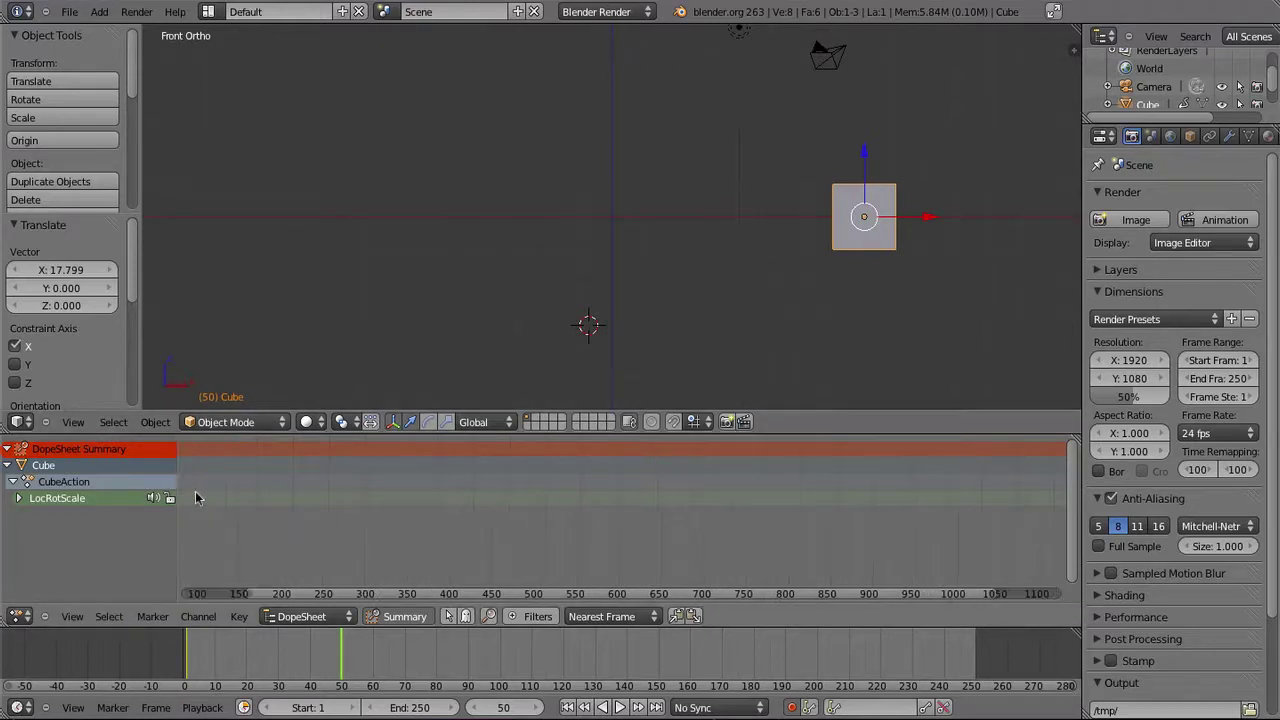
ctrl+scroll(617, 603, up, 8)
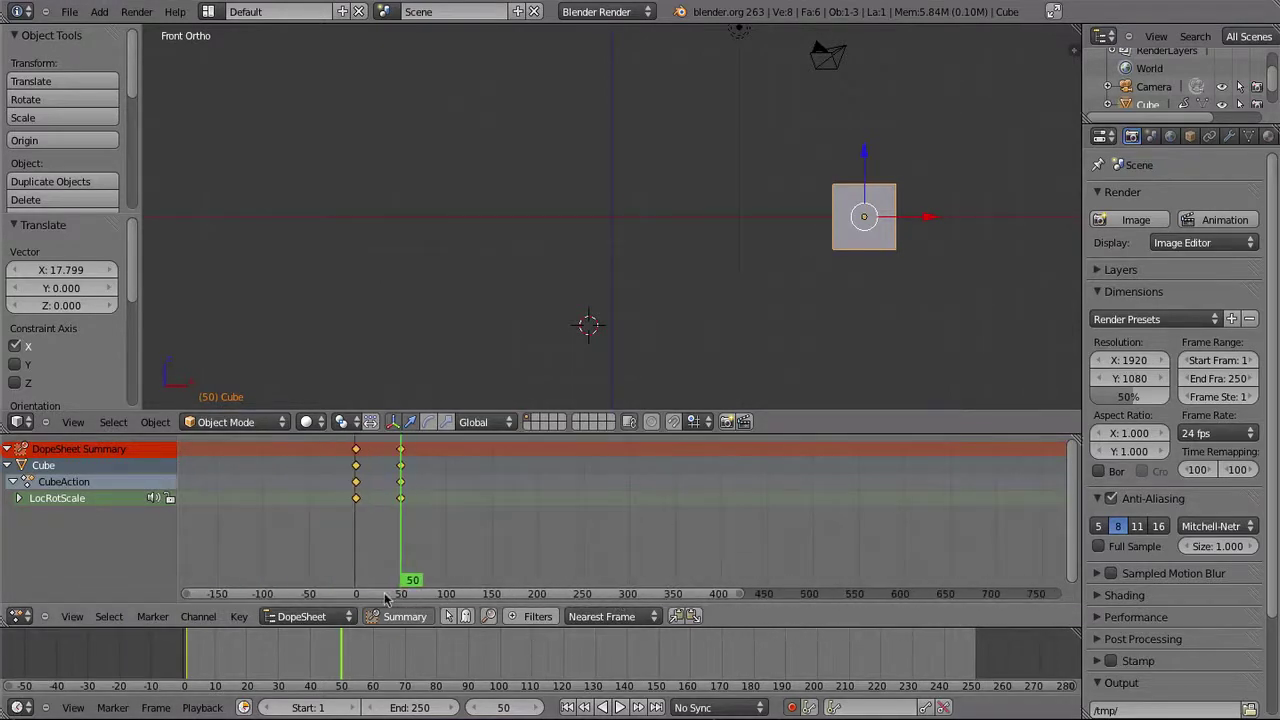
ctrl+scroll(460, 600, down, 3)
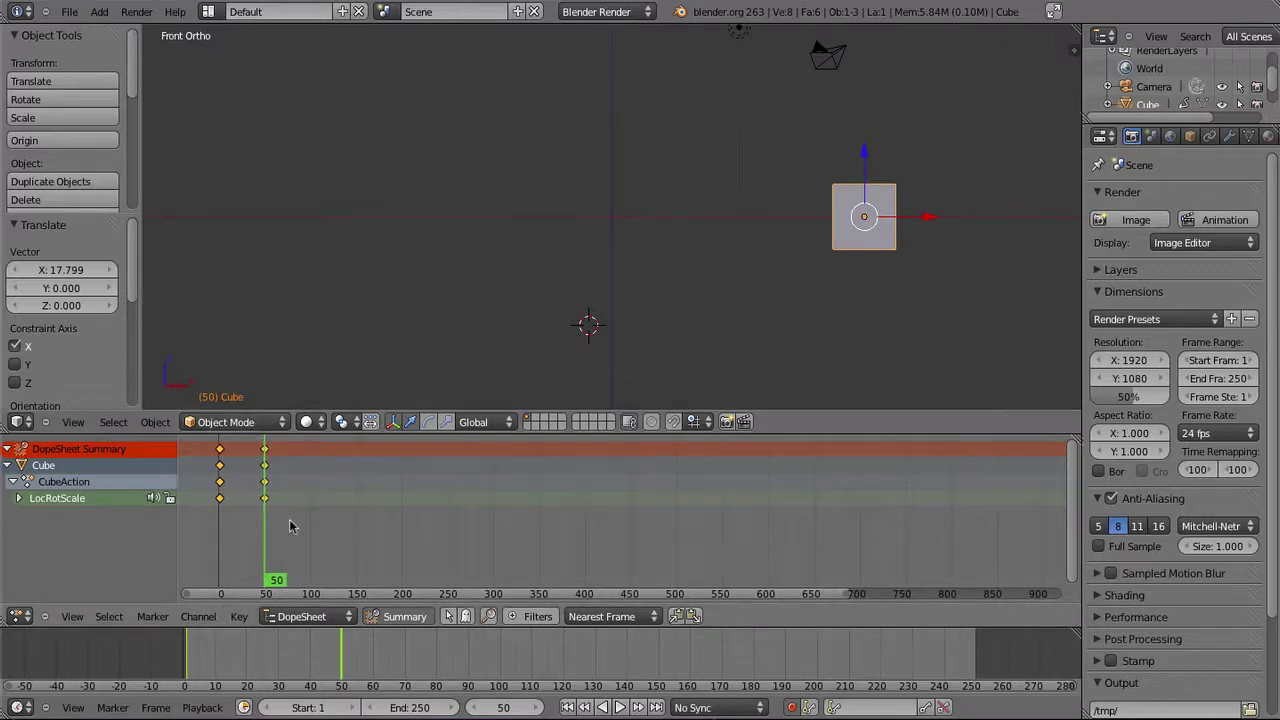
Toggle auto-key recording, look through the scene camera, and scrub back to watch the cube pass
click(791, 708)
key(KP_0)
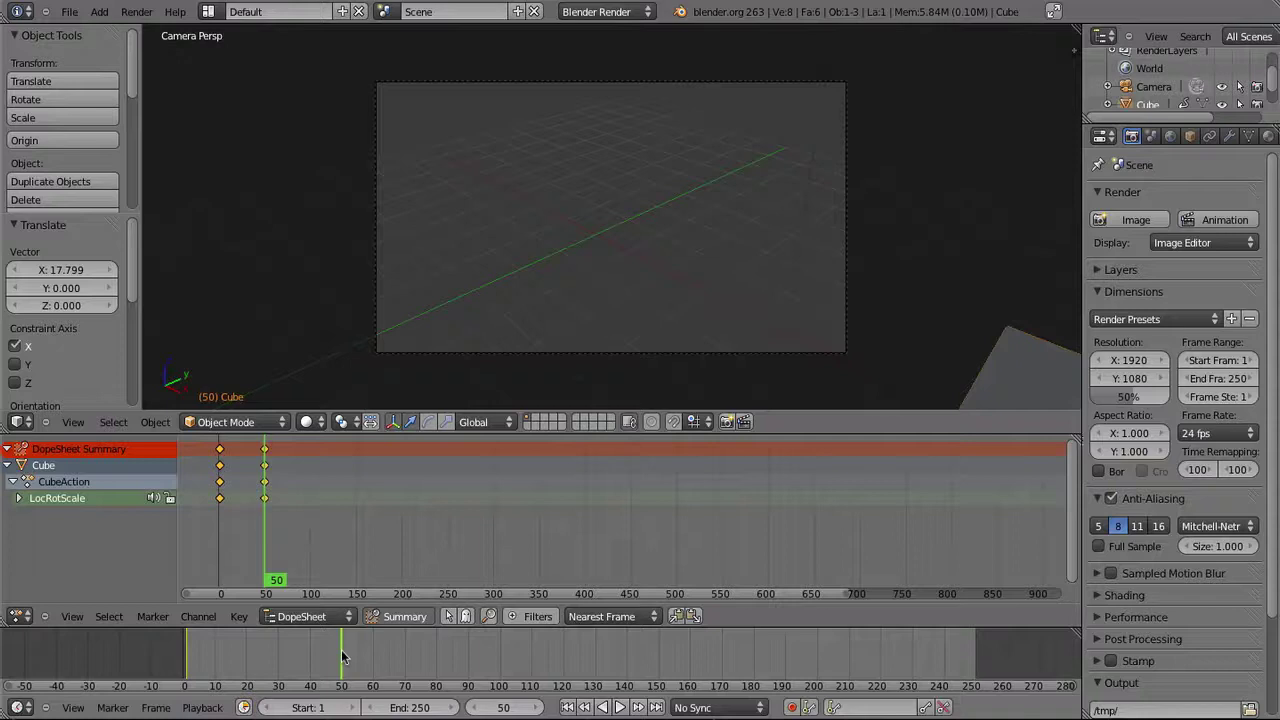
mouse_move(341, 656)
mouse_down()
mouse_move(172, 655)
mouse_move(341, 654)
mouse_up()
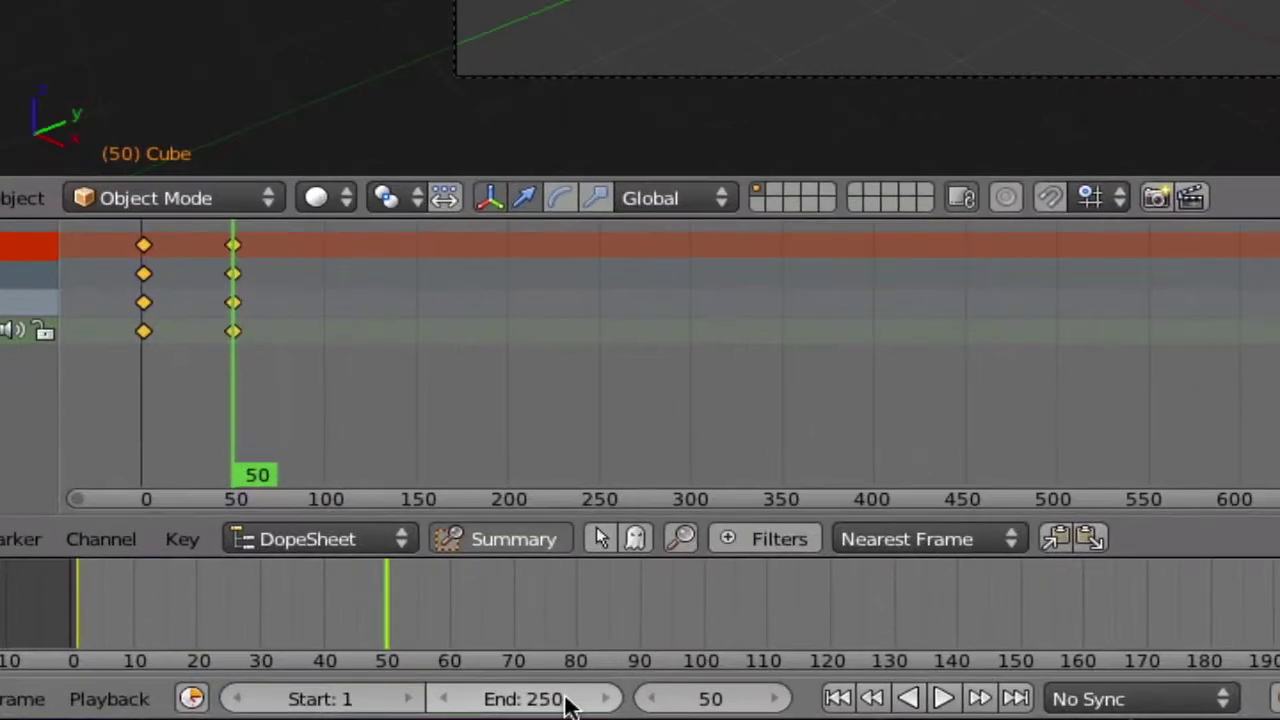
Change the Timeline End frame from 250 to 50
click(432, 708)
click(548, 697)
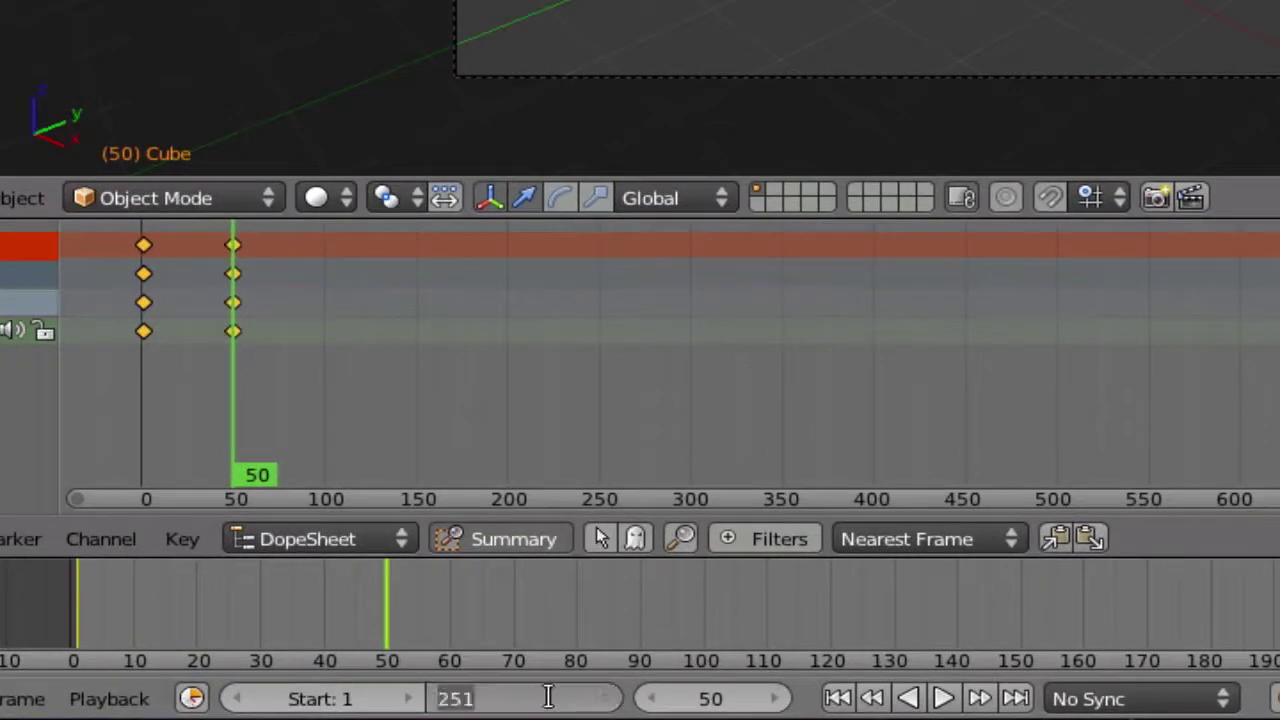
text(50)
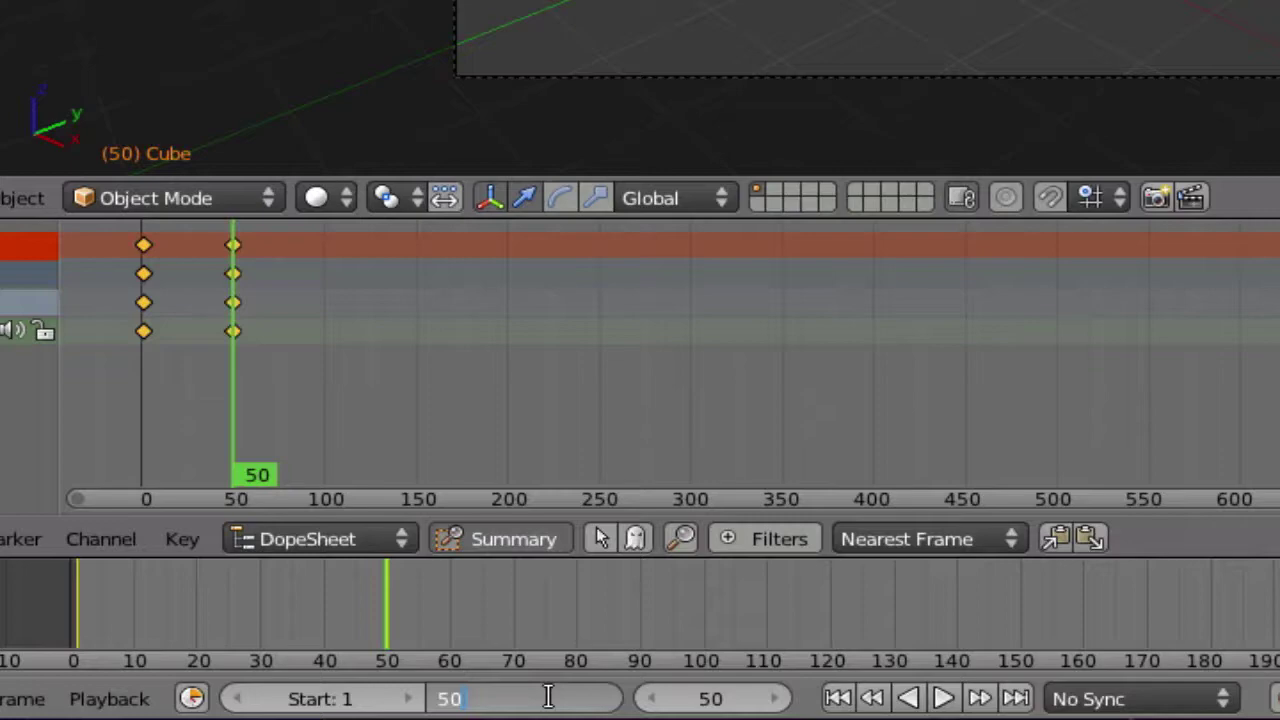
key(Return)
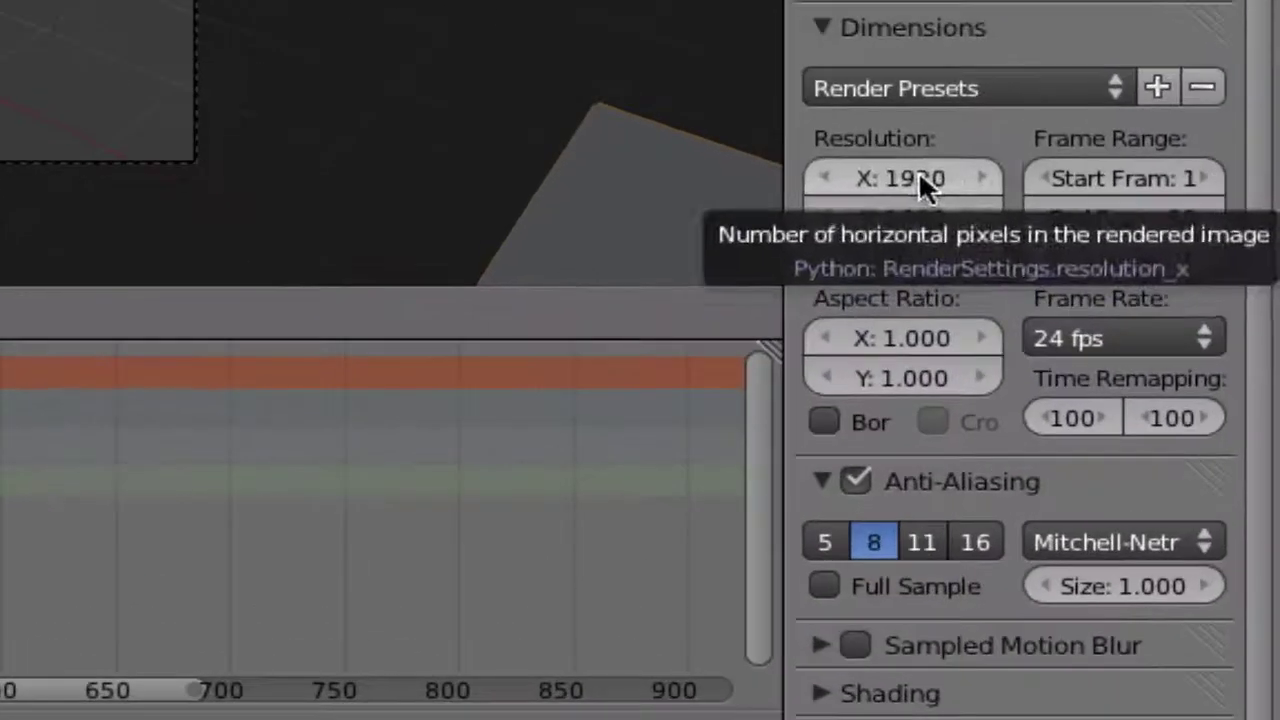
Set Resolution X to 1280, Y to 720, and render size from 50% to 100%
click(1137, 362)
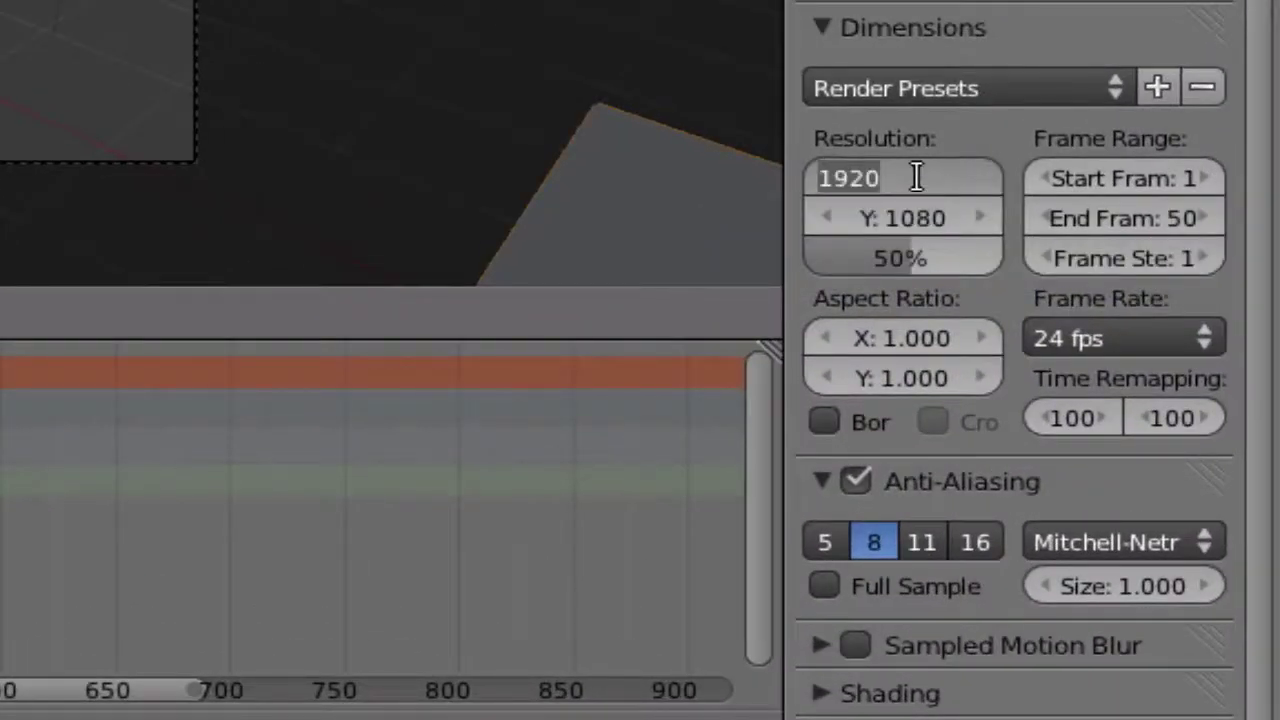
text(1280)
key(Return)
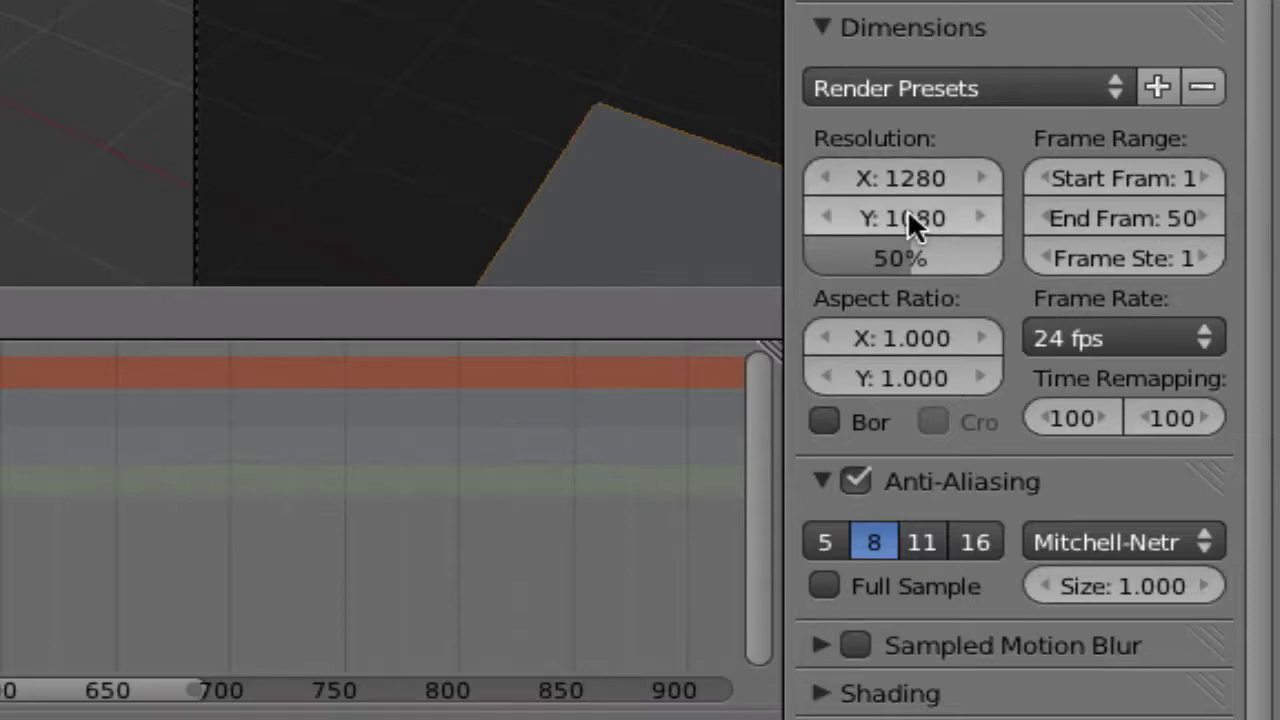
click(907, 216)
text(720)
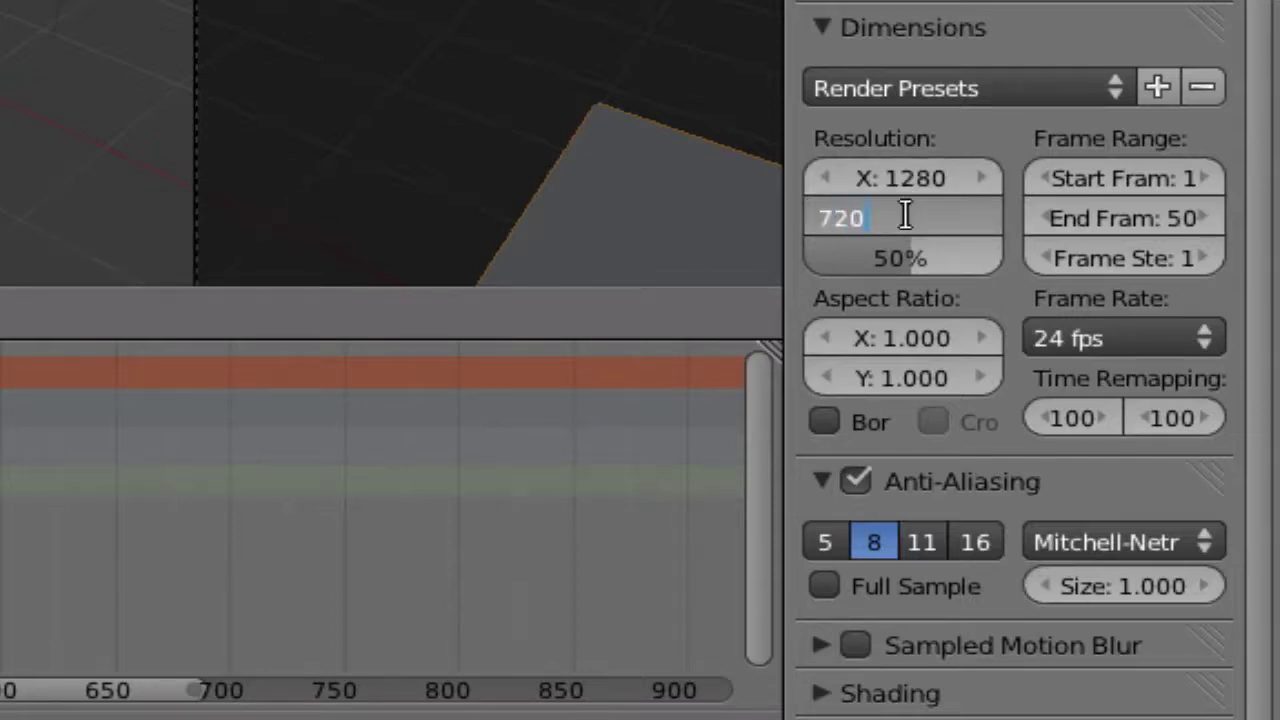
key(Return)
drag(914, 254, 1049, 260)
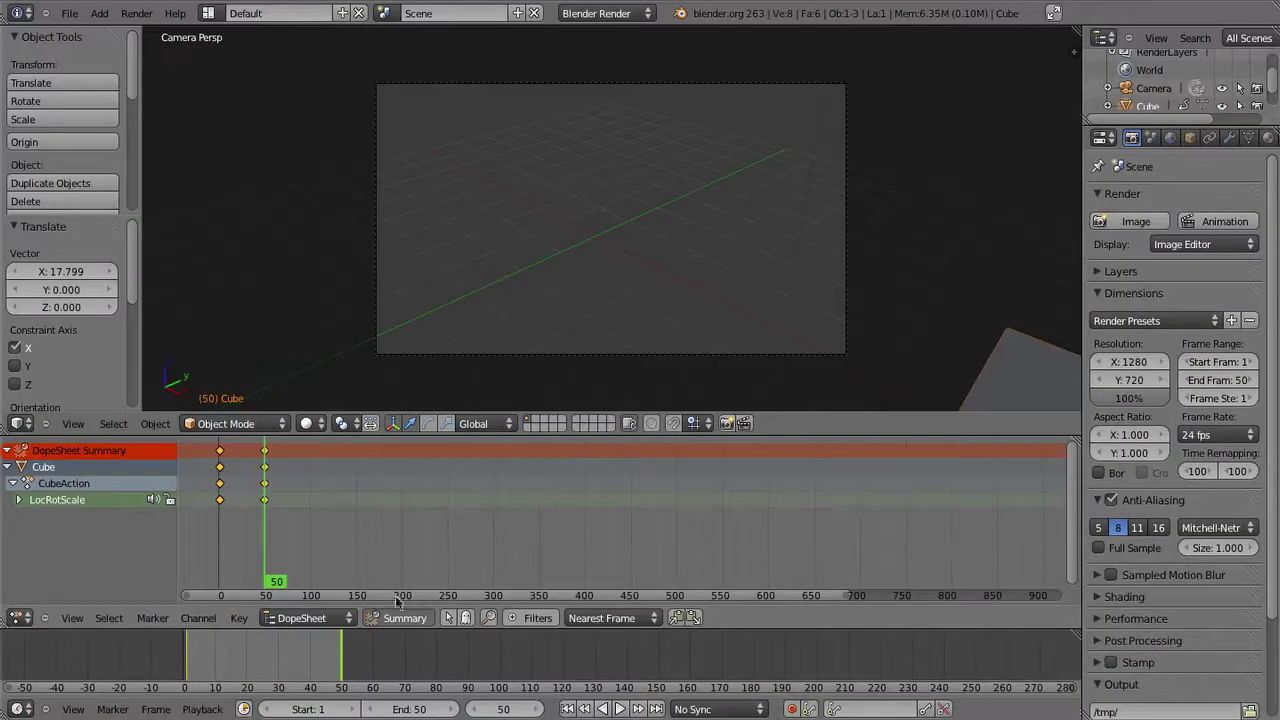
mouse_move(342, 645)
mouse_down()
mouse_move(198, 643)
mouse_move(342, 645)
mouse_up()
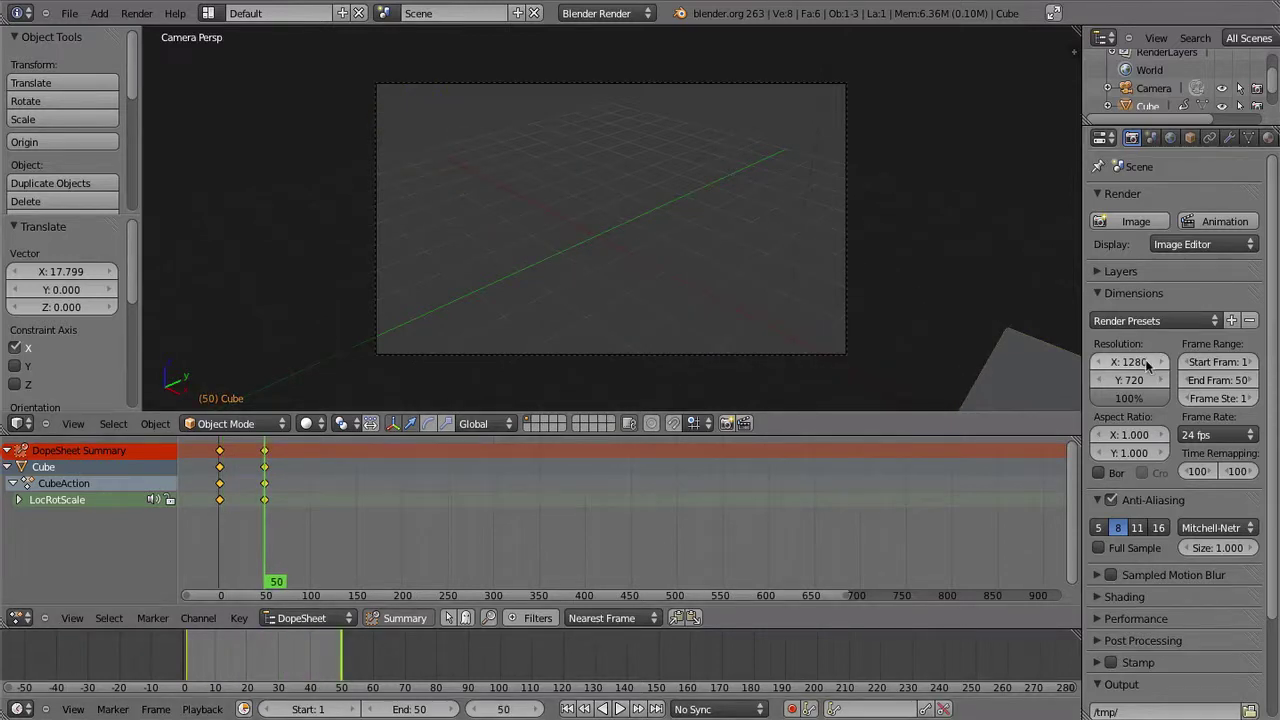
Apply the HDTV 720p render preset and return the animation to frame 0
click(1195, 322)
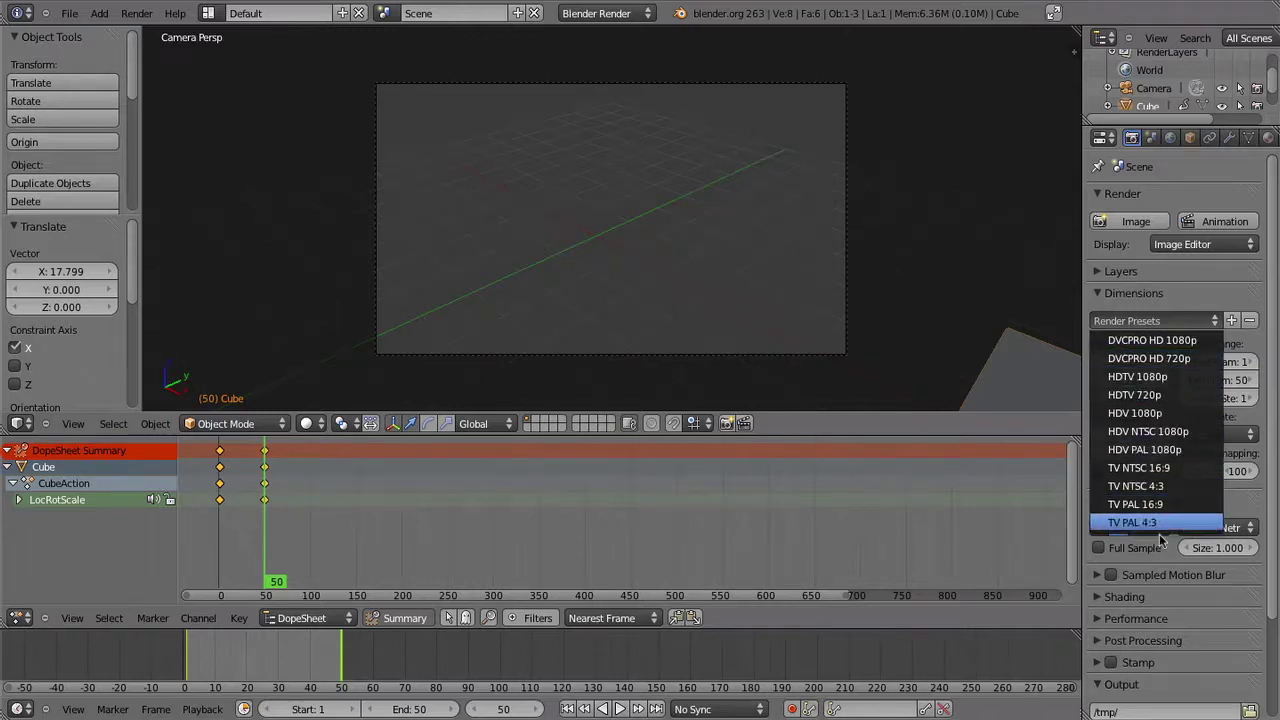
click(1150, 395)
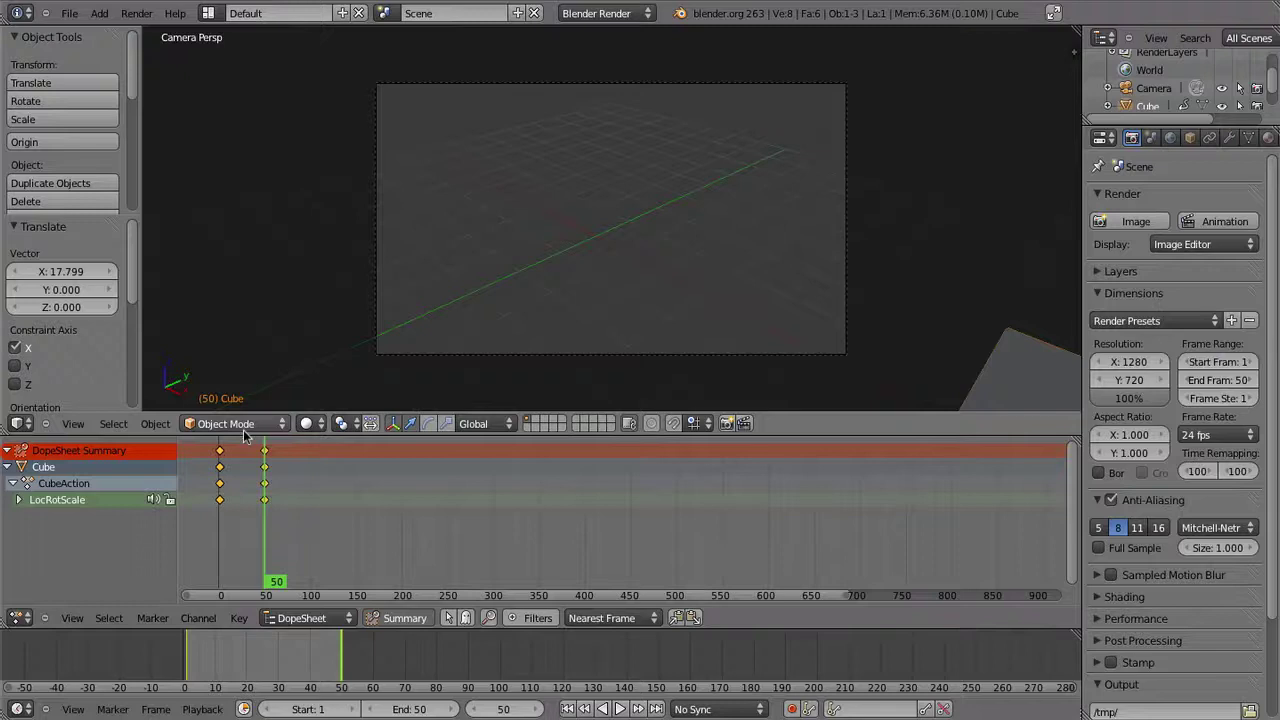
drag(264, 447, 220, 447)
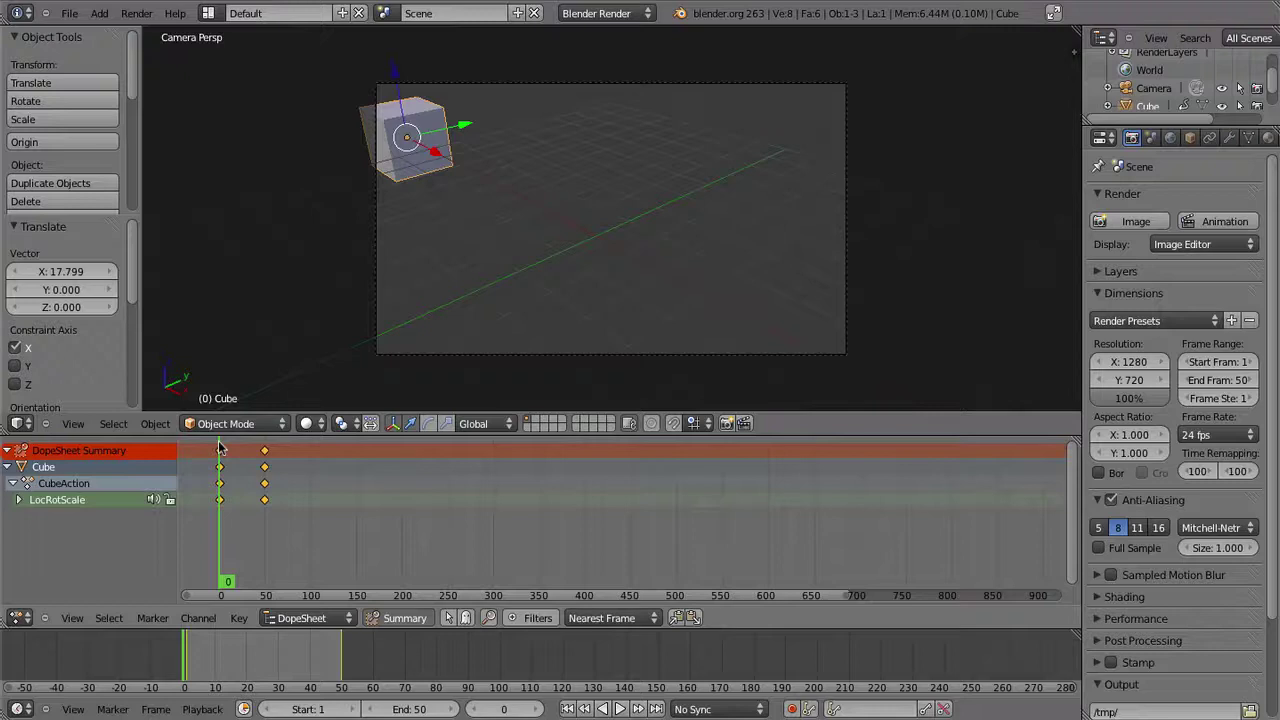
Change the frame rate from 24 to 25 fps and scrub through the cube's motion
click(1203, 436)
click(1206, 484)
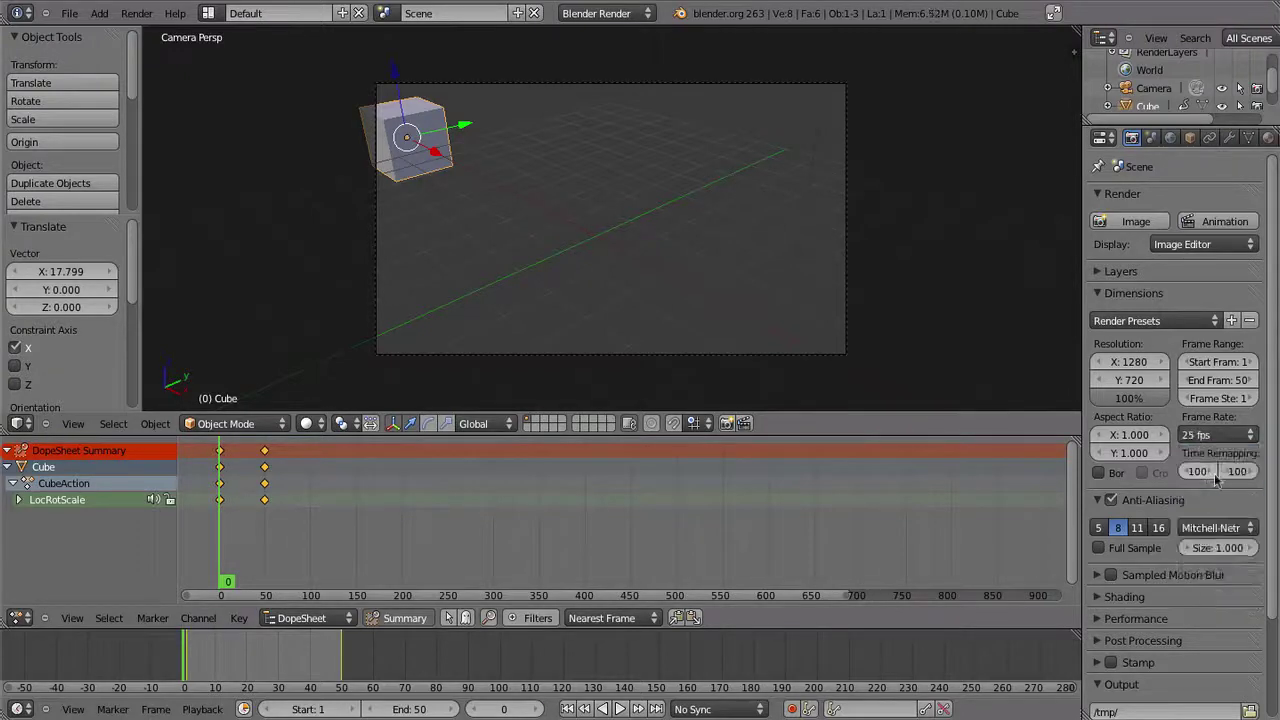
click(190, 665)
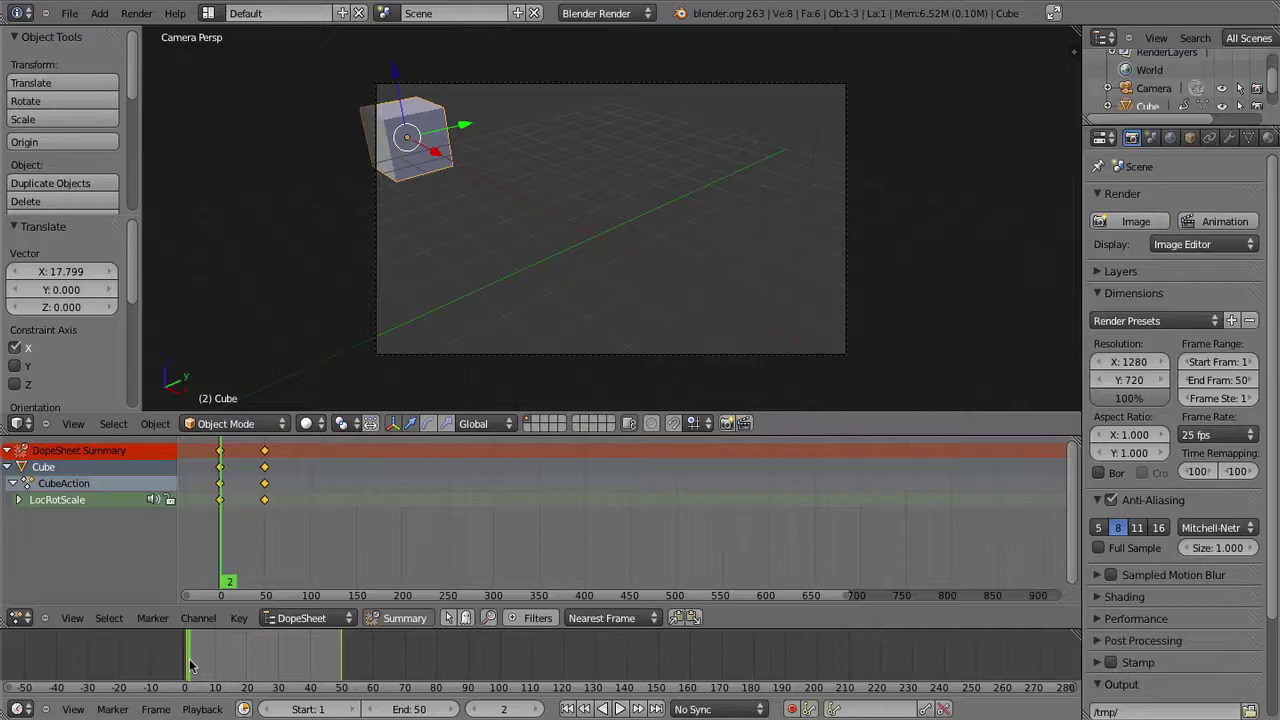
mouse_move(190, 665)
mouse_down()
mouse_move(341, 665)
mouse_move(185, 660)
mouse_up()
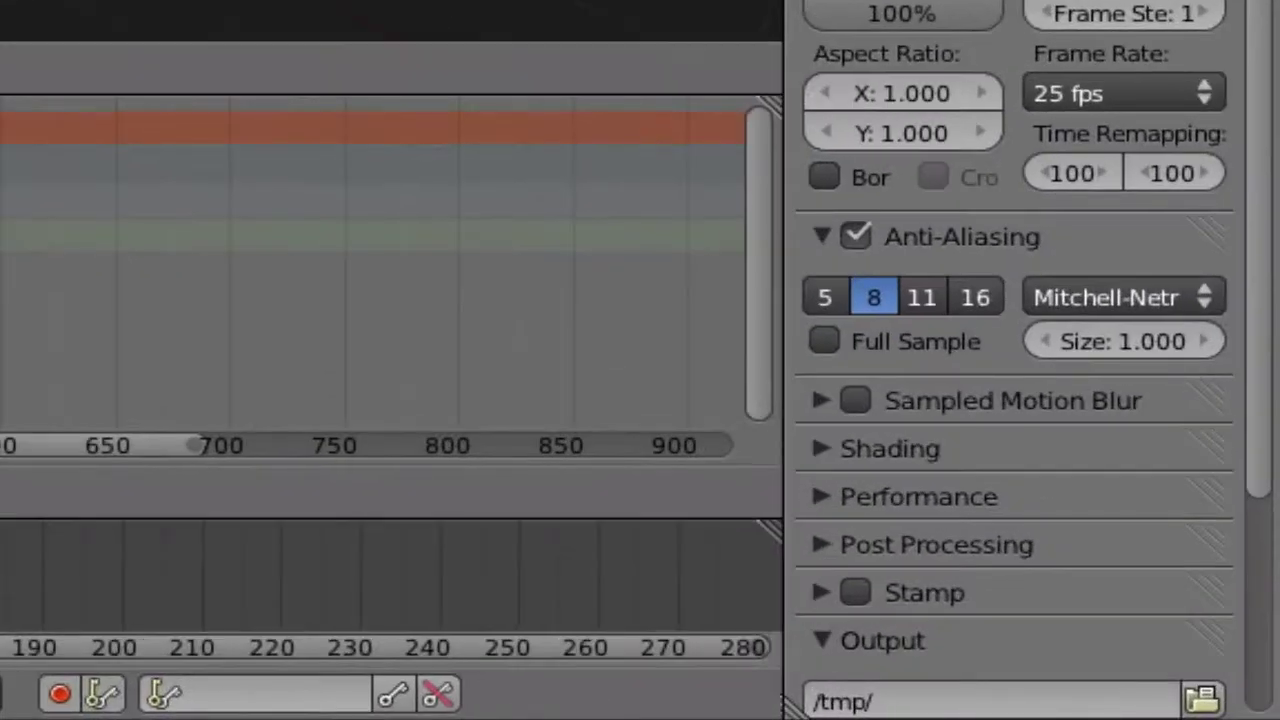
Create a testAnimation folder on the Desktop and accept it as the render output path
scroll(1232, 520, down, 3)
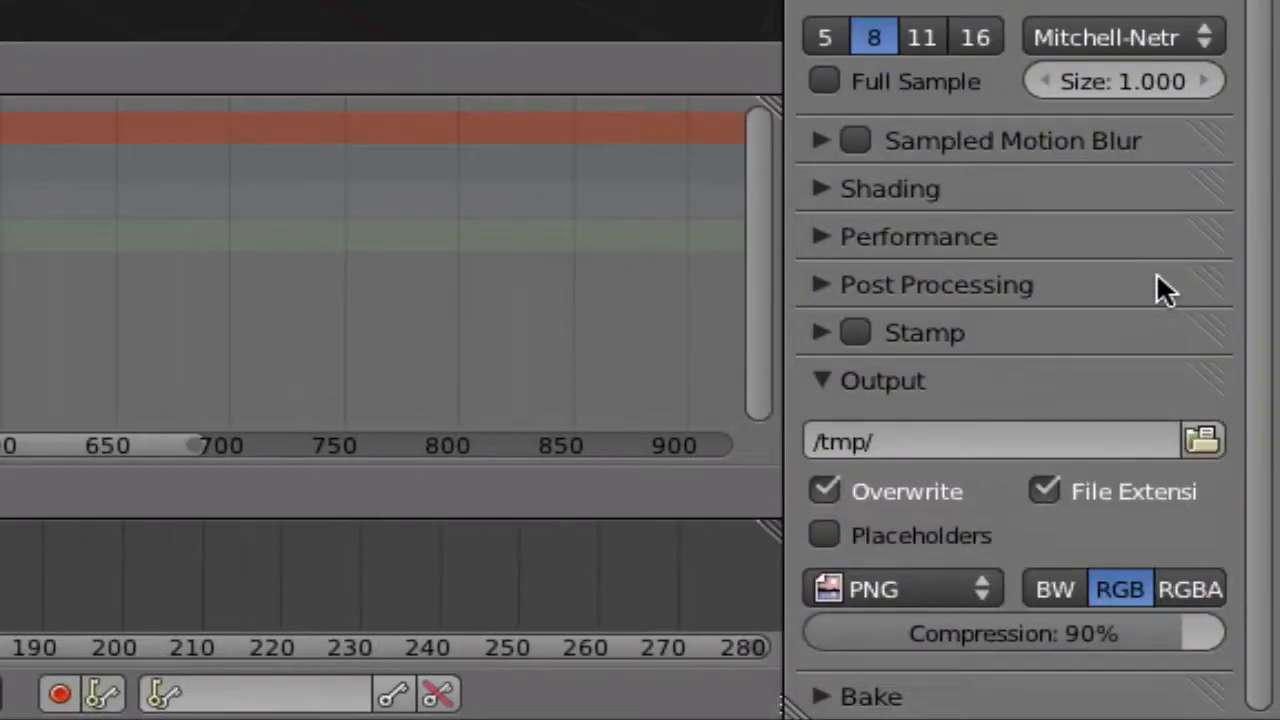
click(1204, 439)
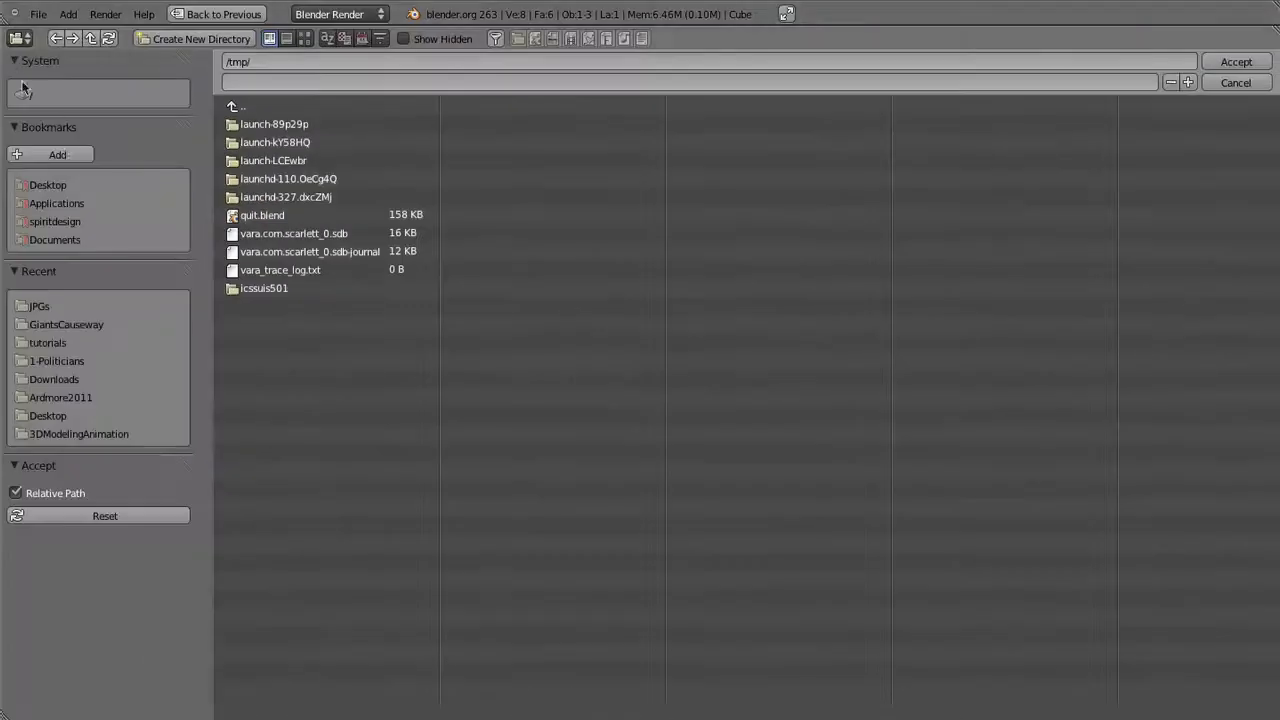
click(55, 185)
click(173, 40)
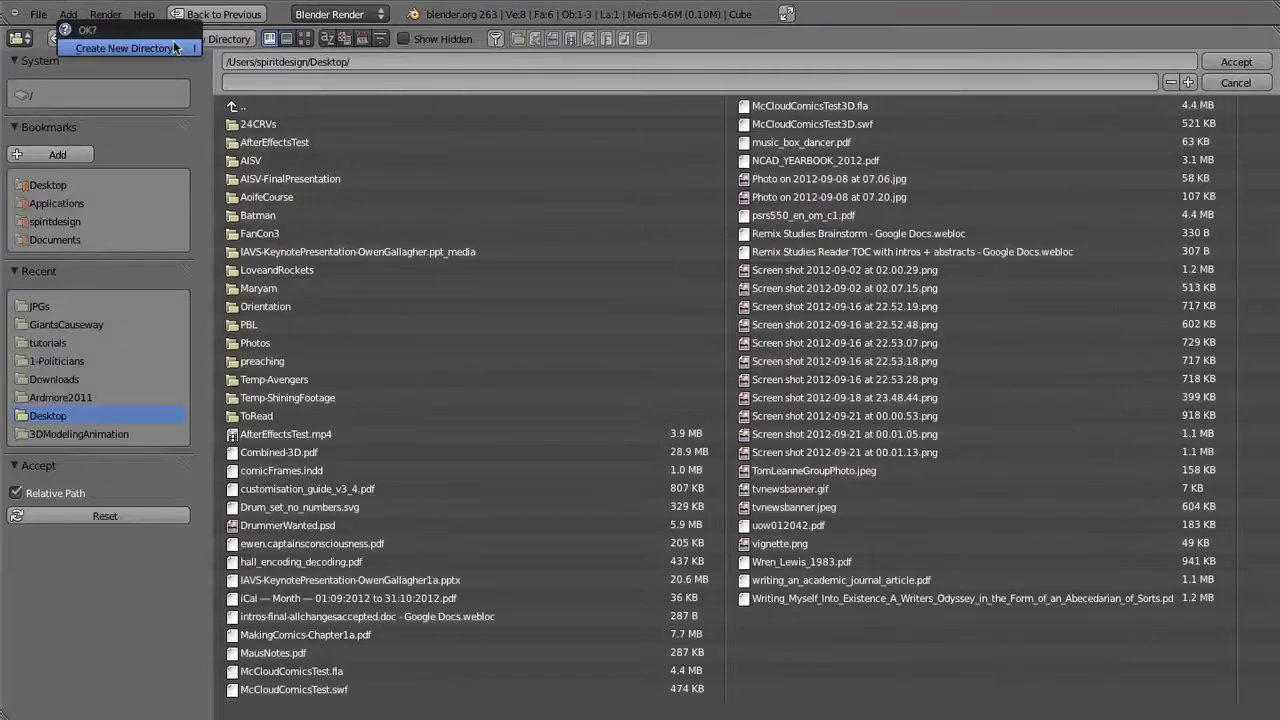
click(176, 50)
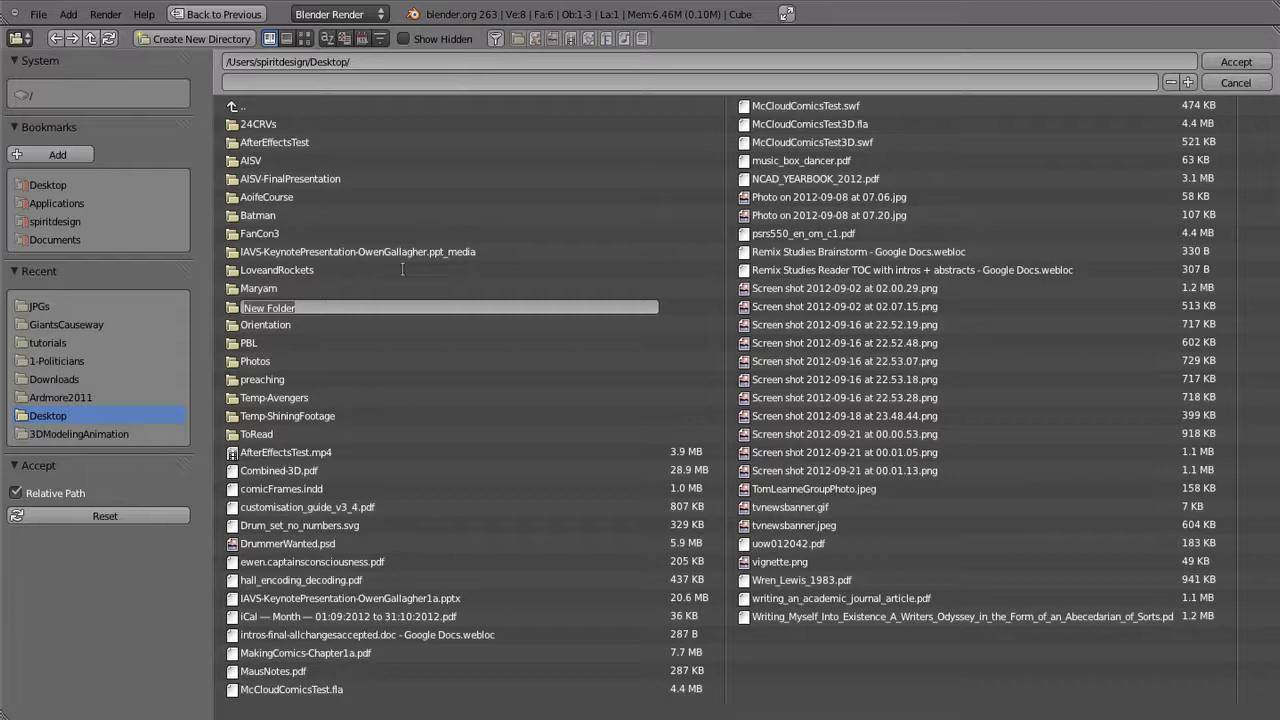
text(testAnimation)
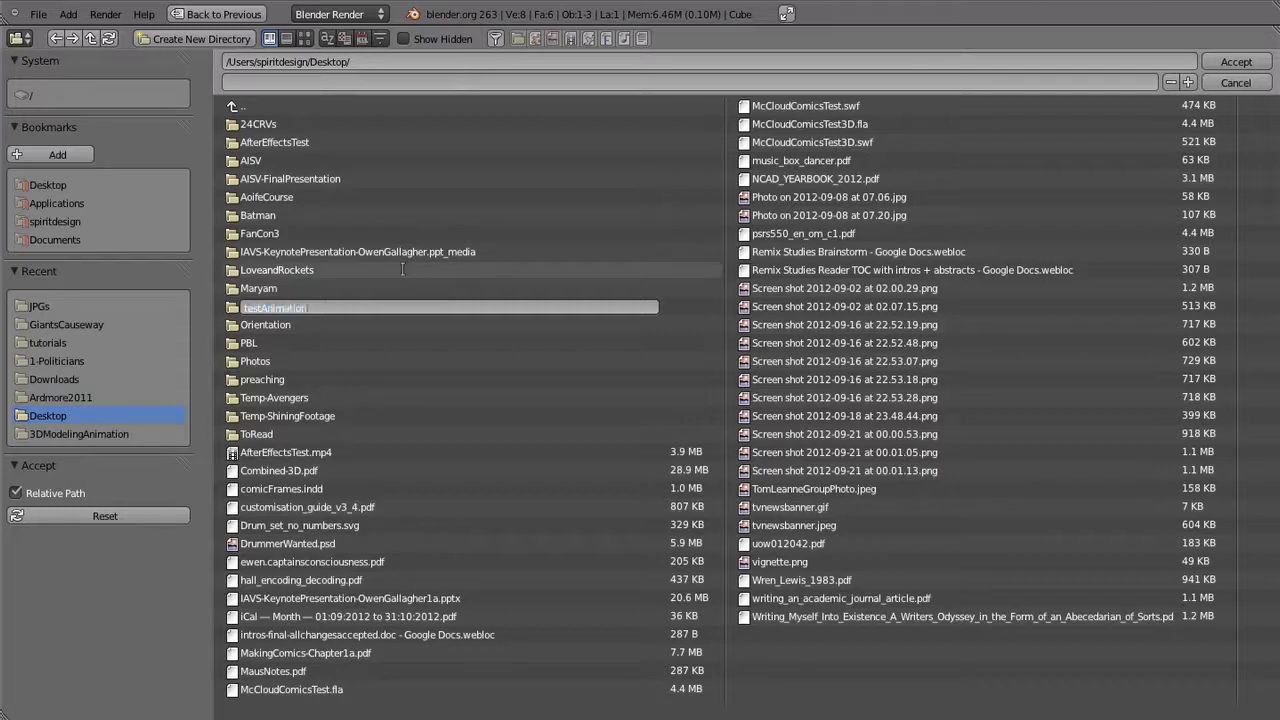
key(Return)
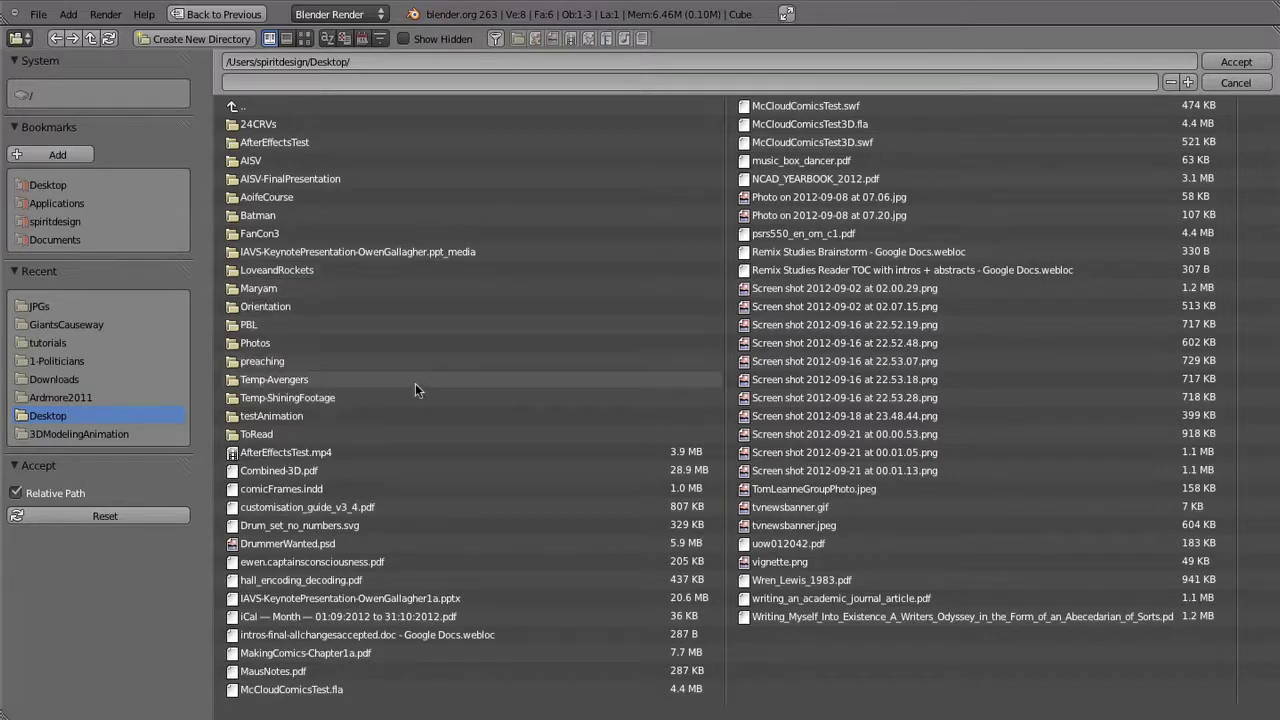
click(291, 413)
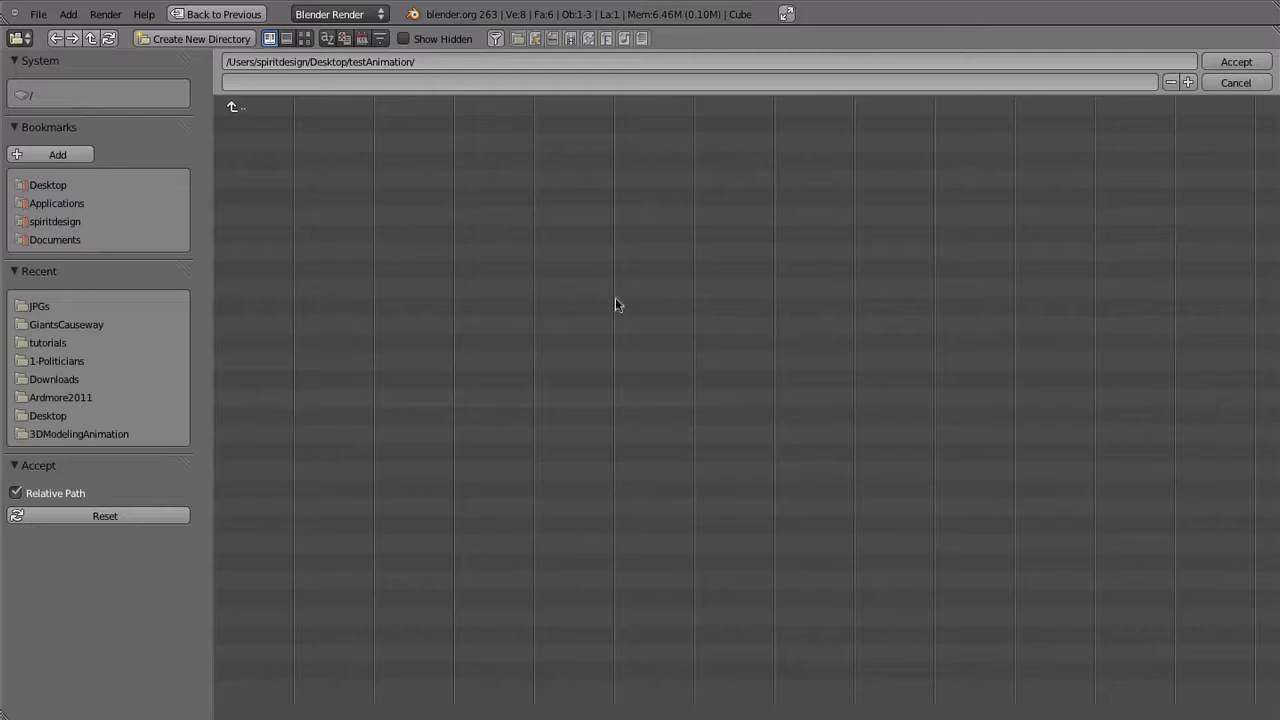
click(1240, 63)
scroll(1260, 530, down, 3)
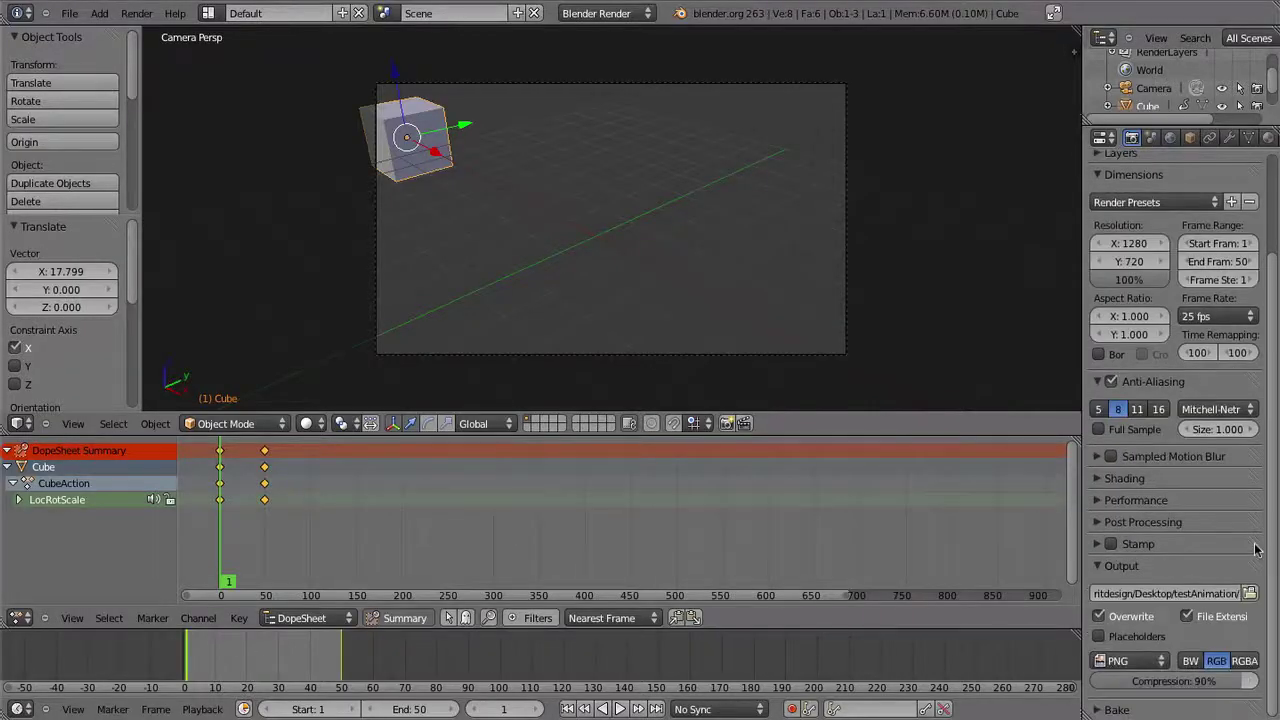
Keep PNG as the output format and render the 50-frame animation to image files
click(1150, 662)
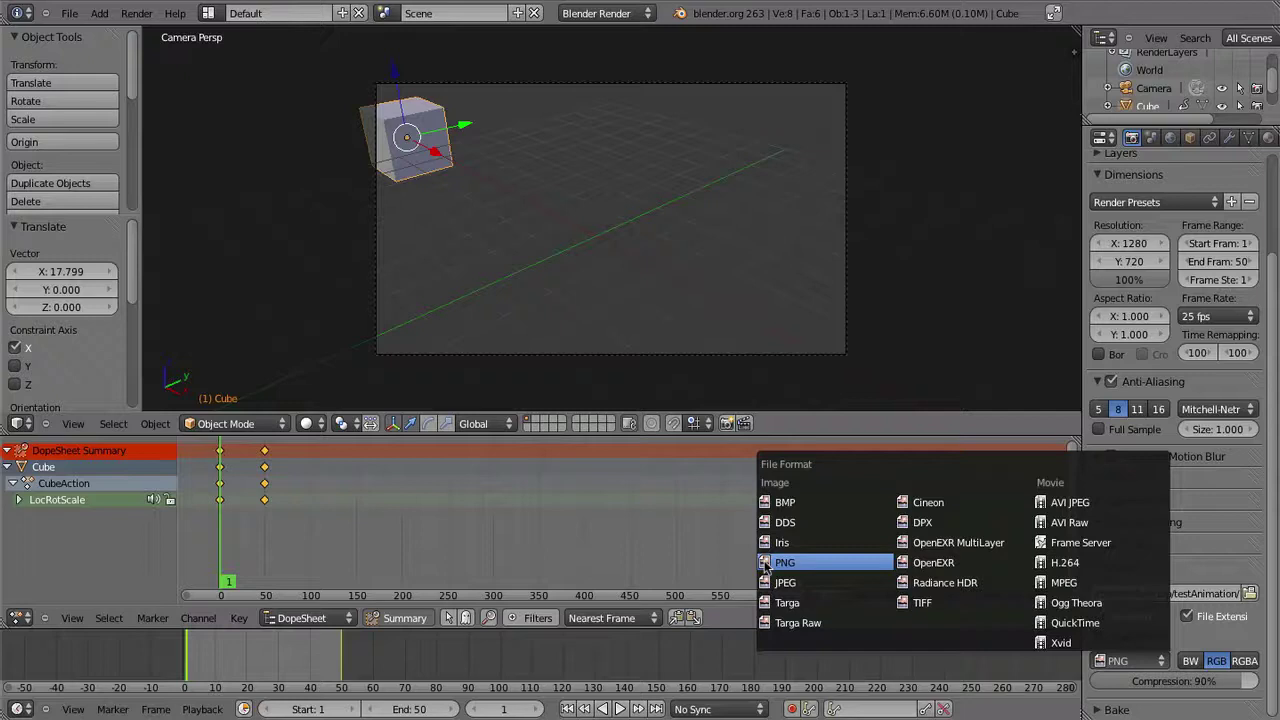
click(765, 562)
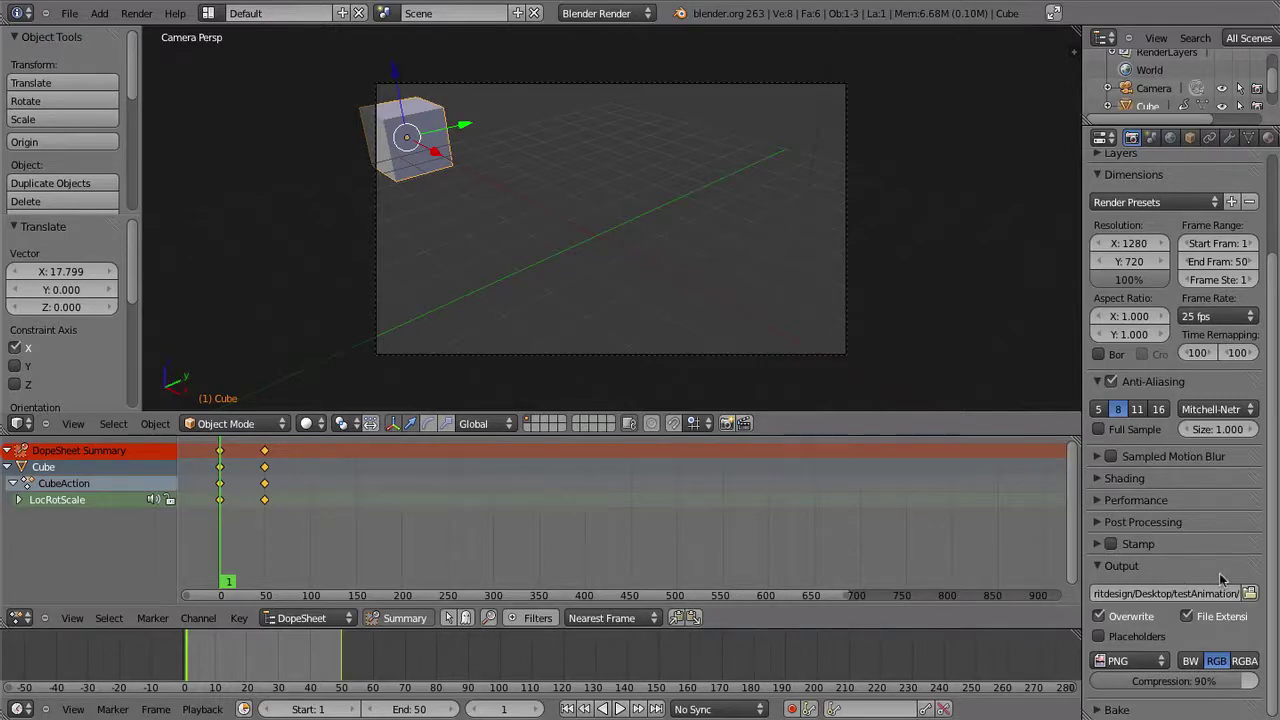
scroll(1217, 577, up, 5)
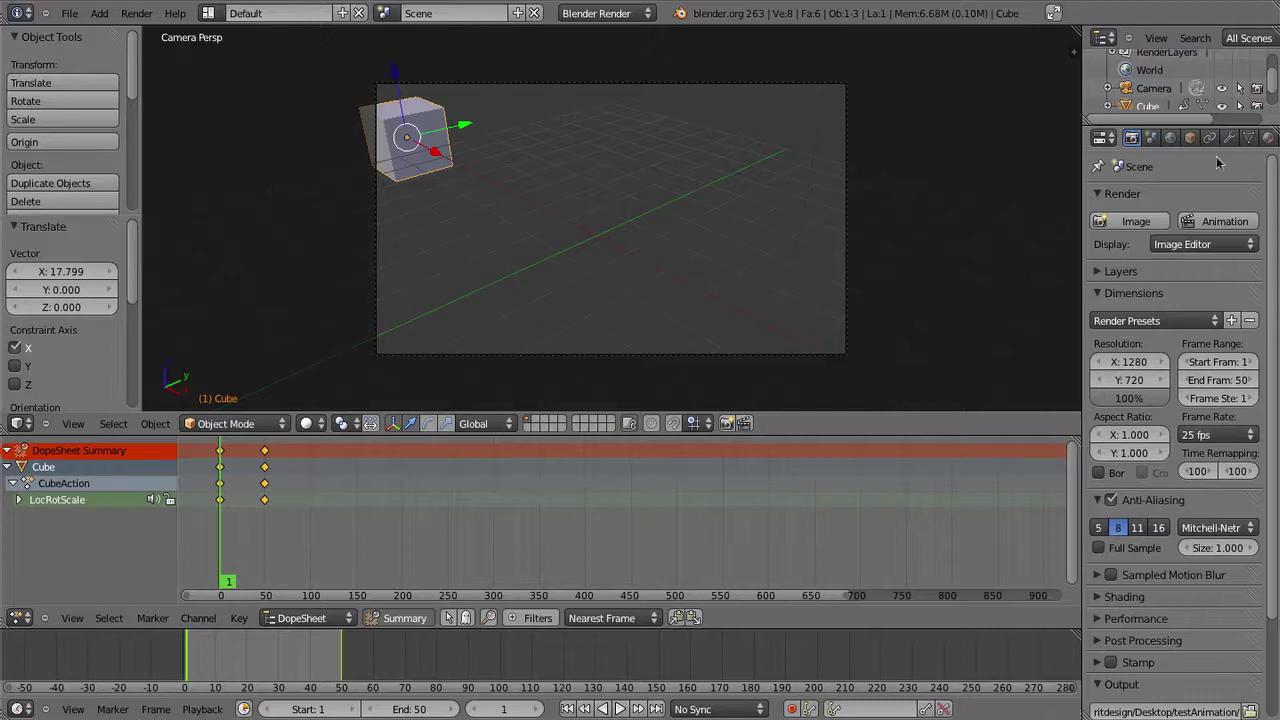
click(1210, 222)
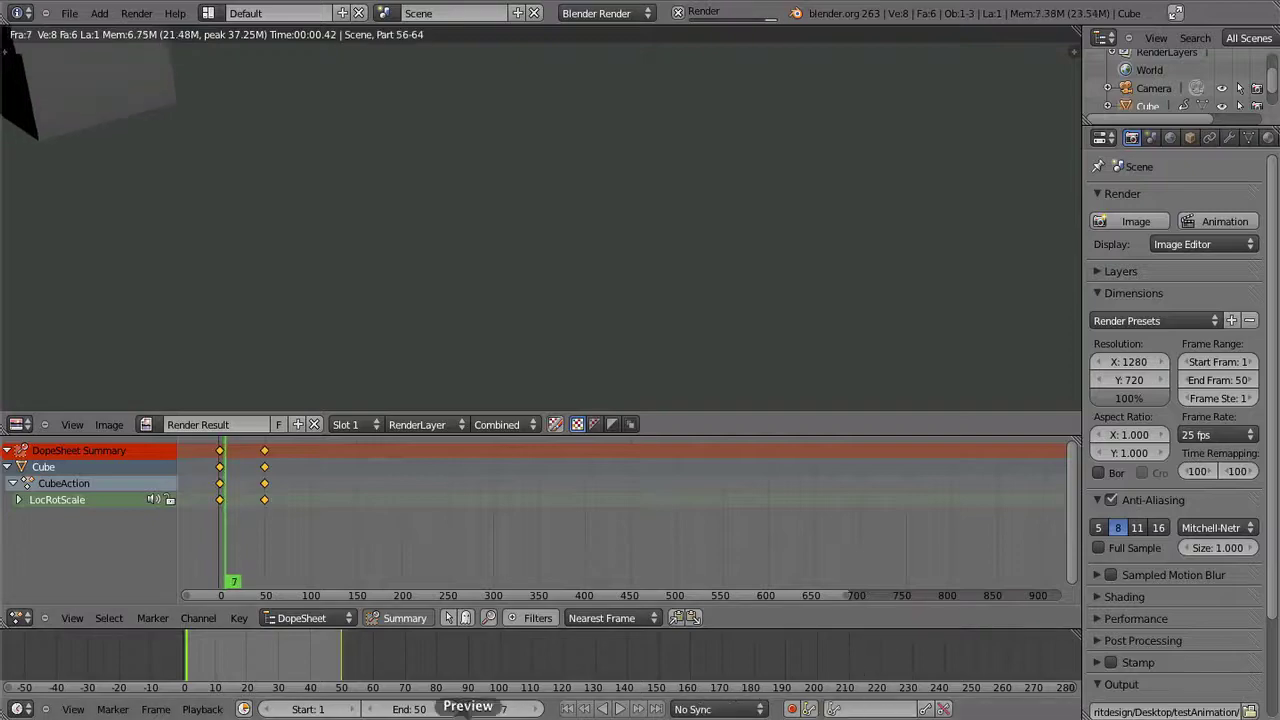
click(100, 715)
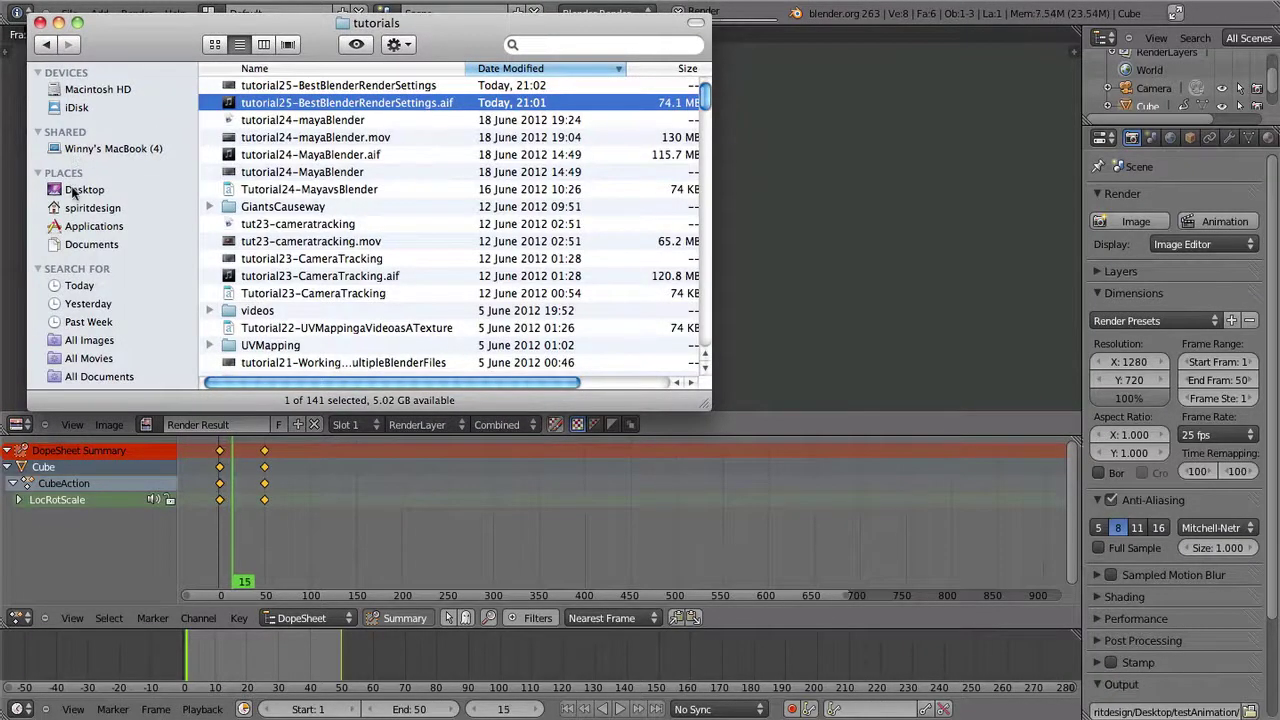
Open Desktop/testAnimation in Finder, enlarge the window, and view the PNG frames as icons
click(80, 190)
double_click(340, 86)
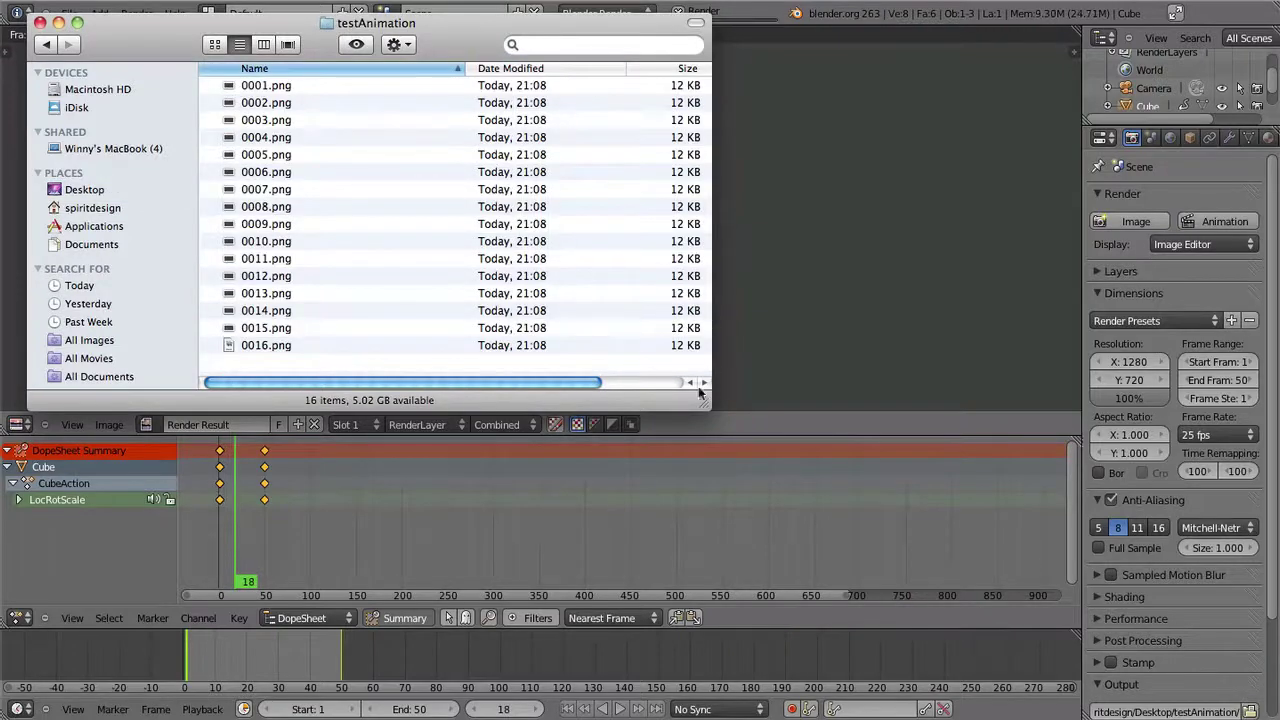
drag(699, 392, 948, 634)
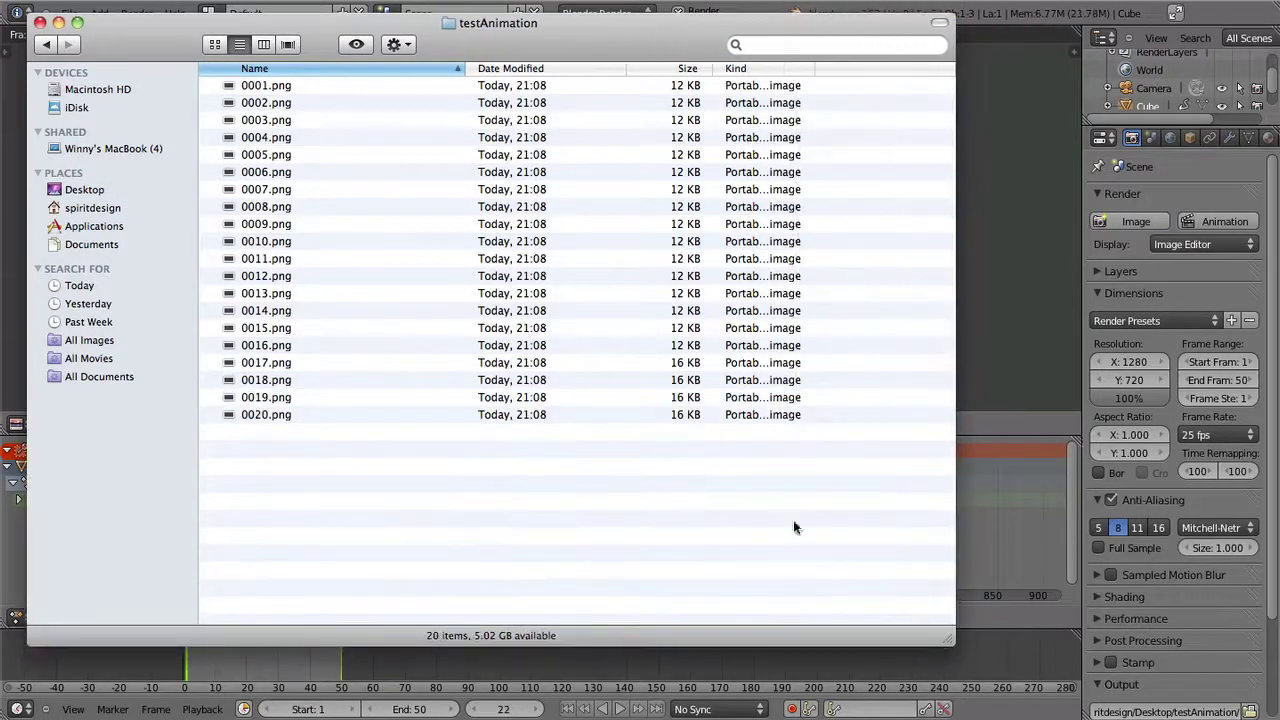
click(215, 44)
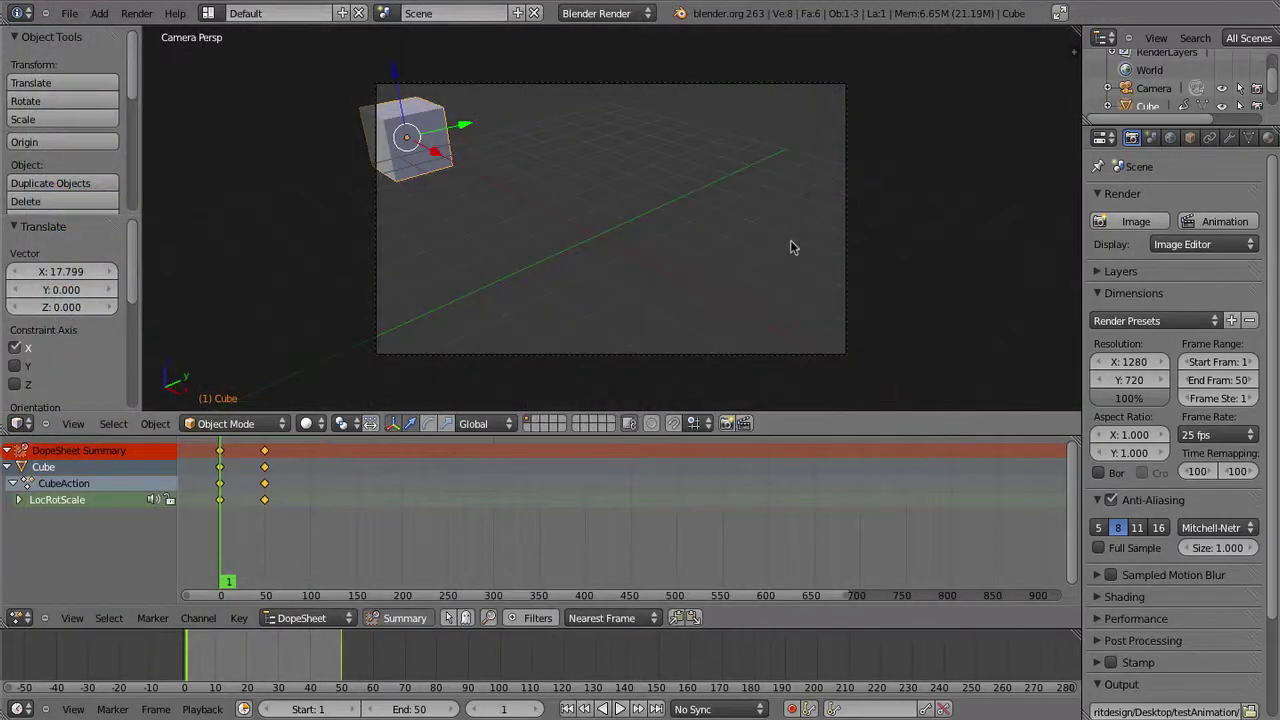
Scrub the cube animation forward to frame 45 to check its motion
mouse_move(222, 465)
mouse_down()
mouse_move(268, 455)
mouse_move(220, 451)
mouse_move(284, 451)
mouse_move(221, 452)
mouse_up()
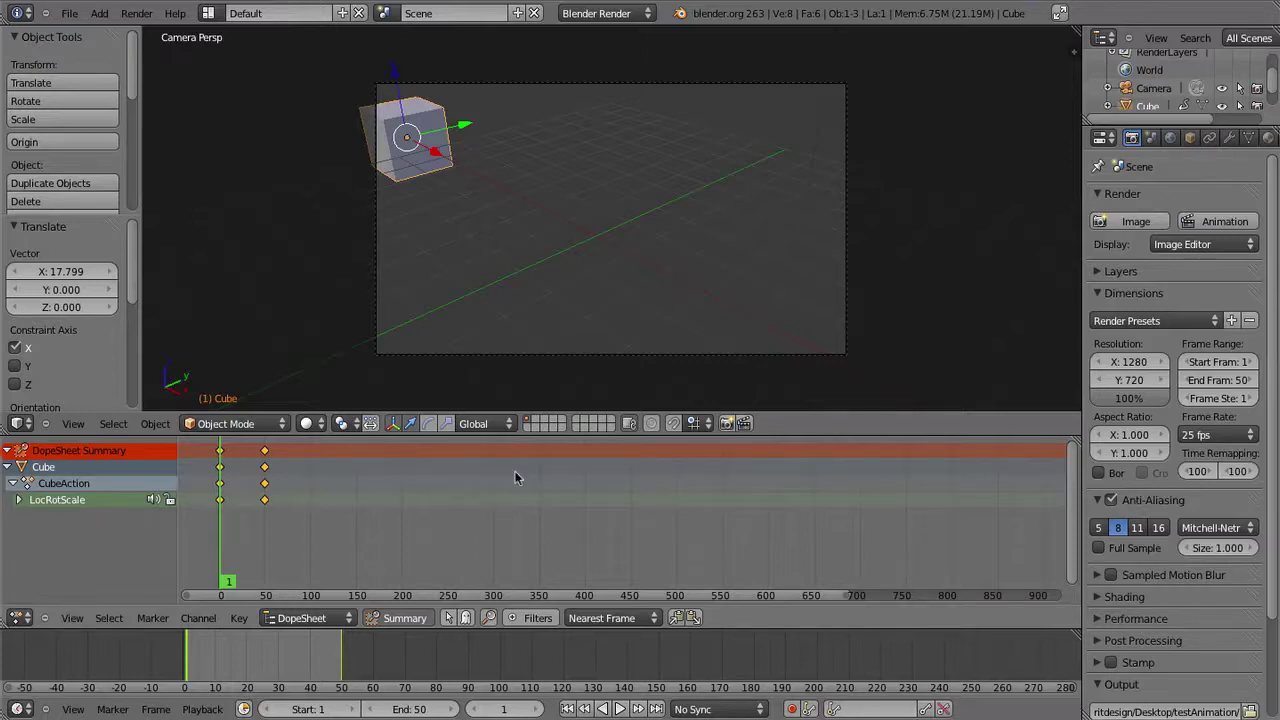
Save the scene as test.blend in the Desktop/testAnimation folder
click(70, 13)
click(85, 150)
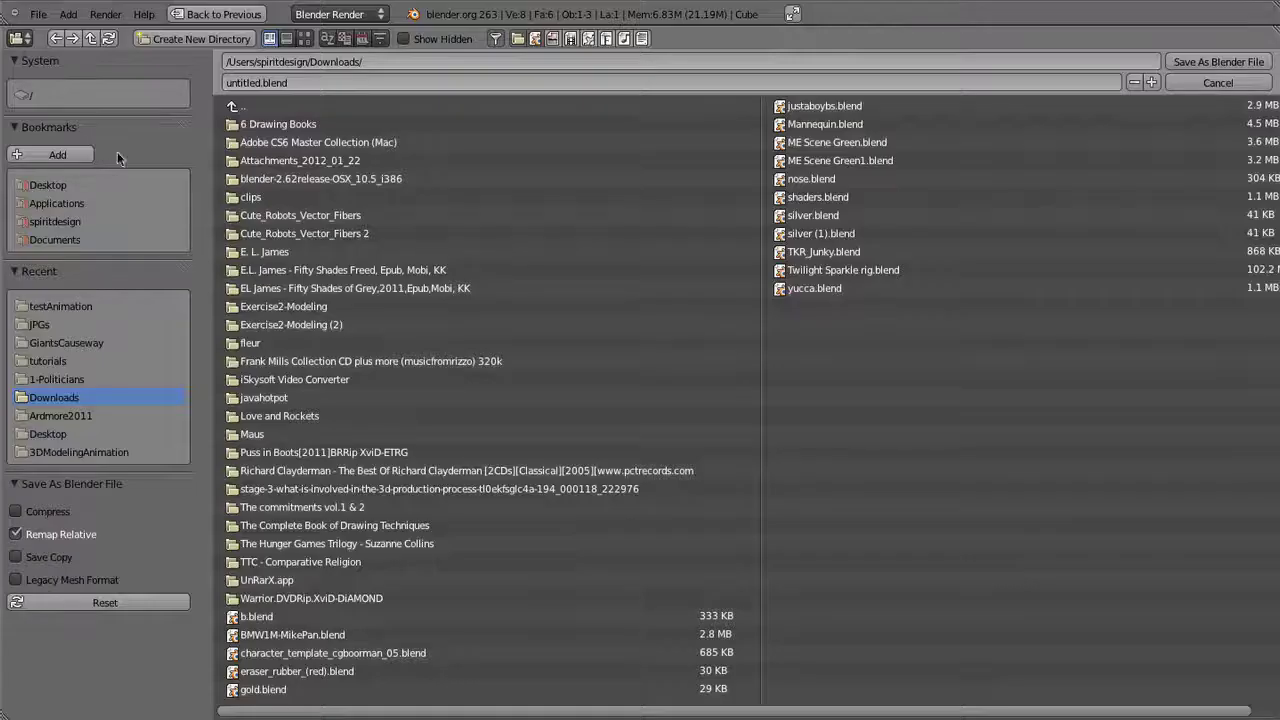
click(50, 185)
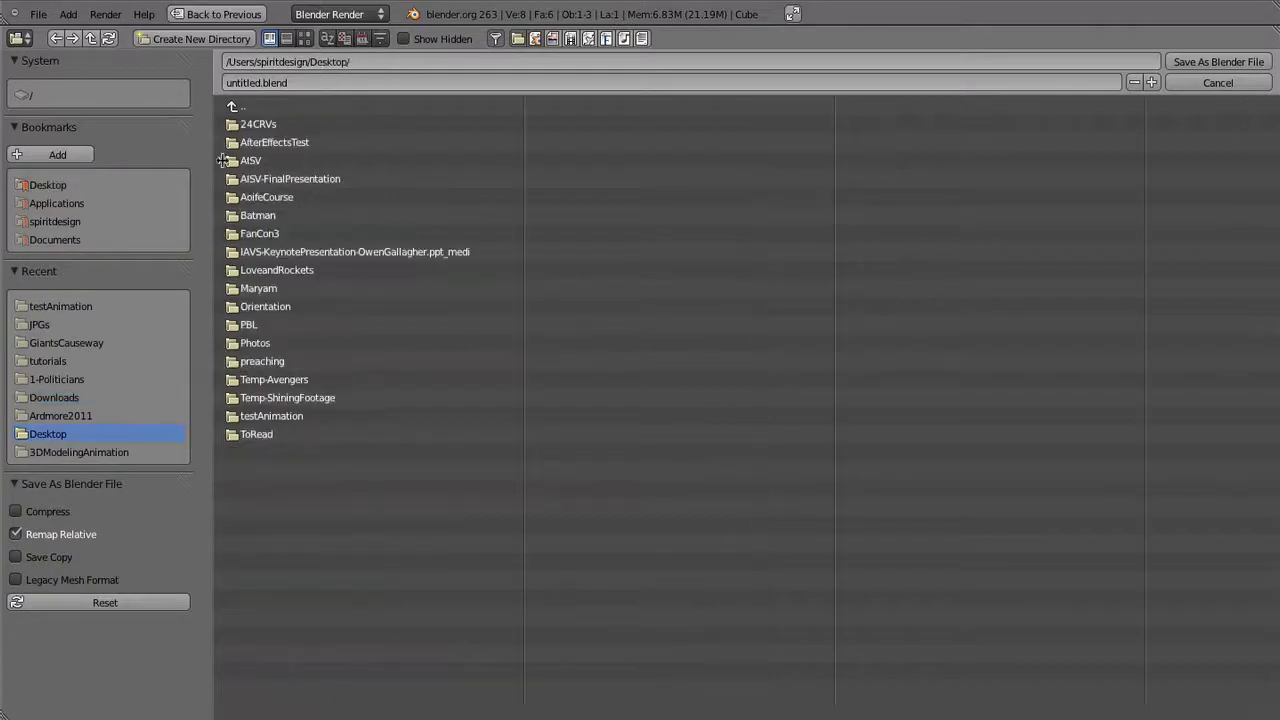
click(263, 418)
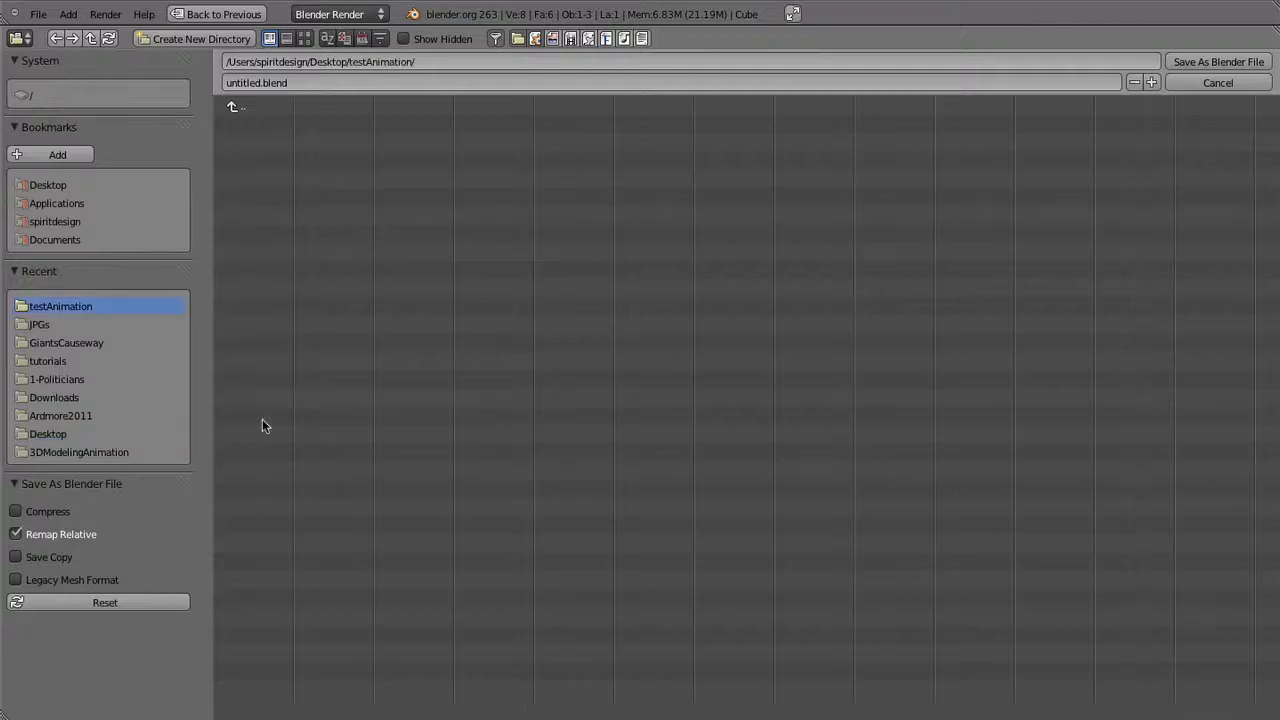
click(916, 83)
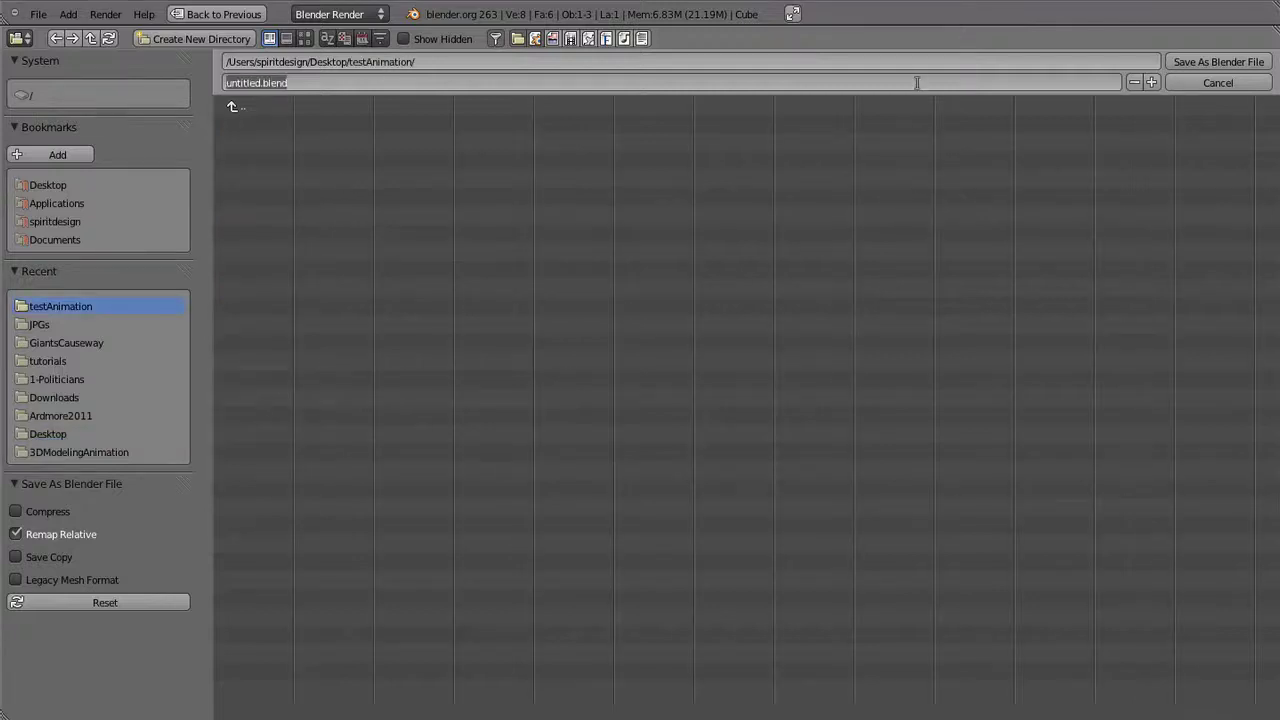
text(test)
key(Return)
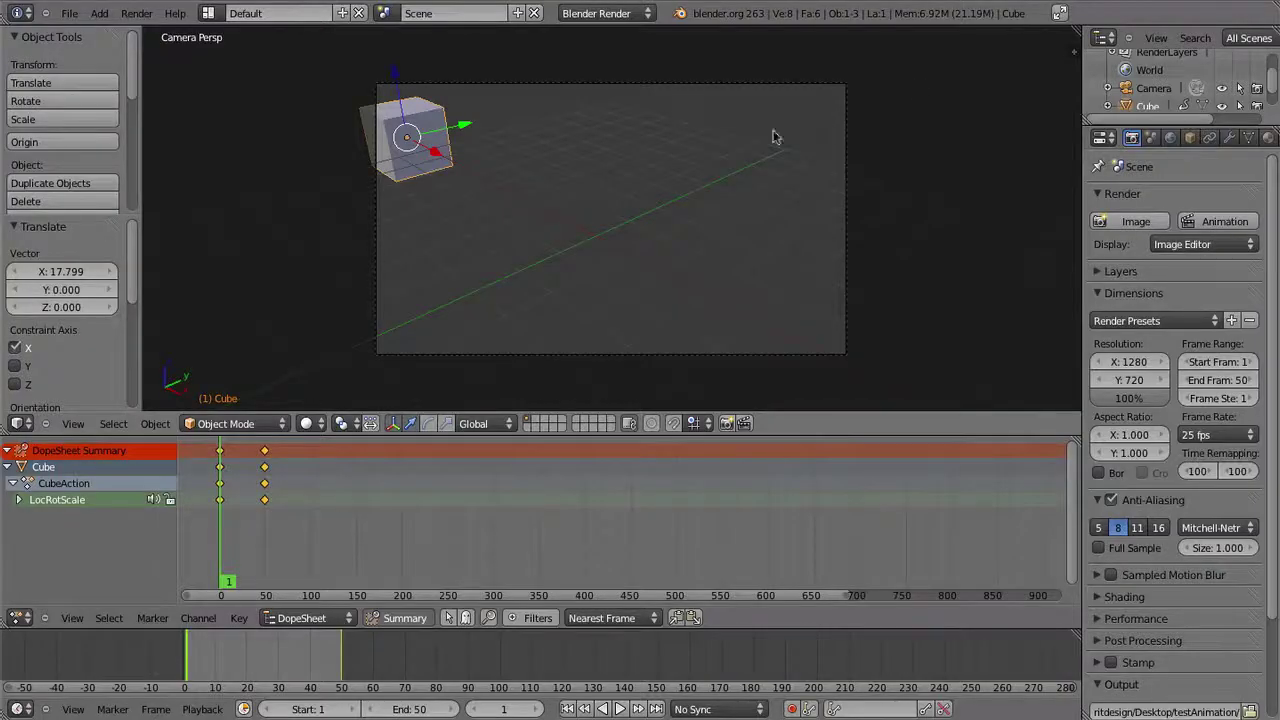
Start a new file and reload the default start-up scene
click(69, 13)
click(69, 13)
click(74, 30)
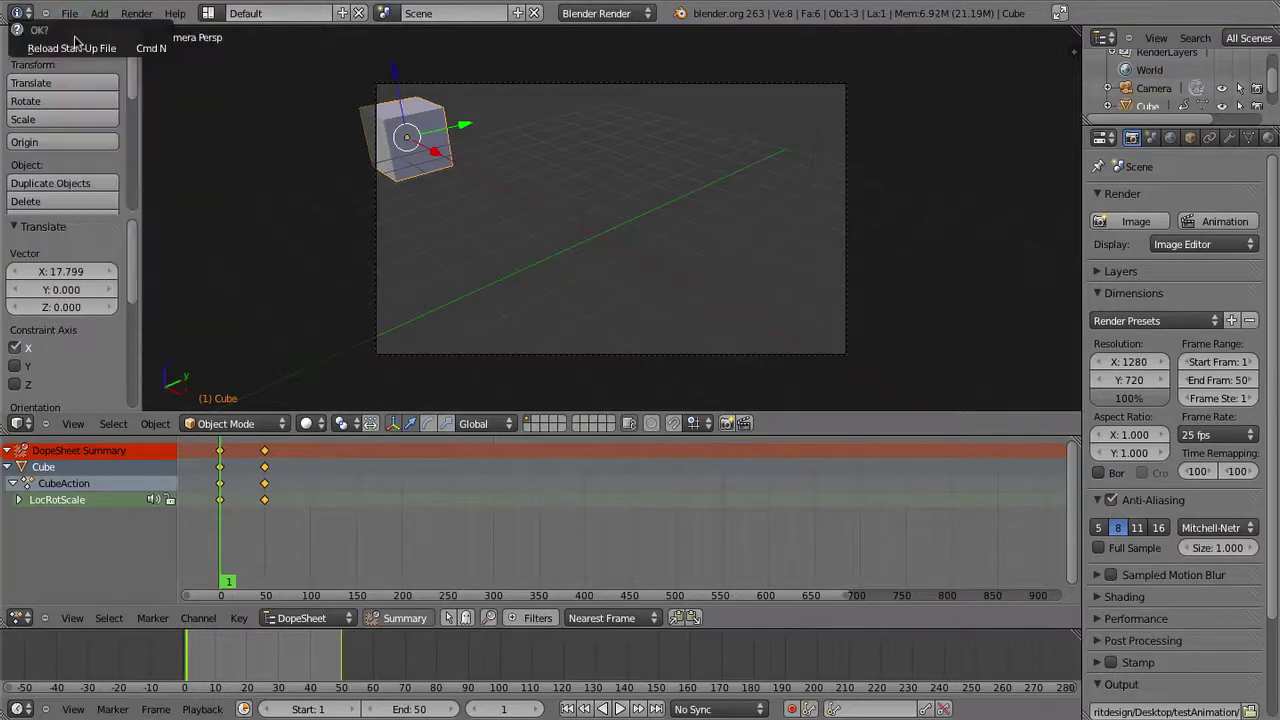
click(72, 47)
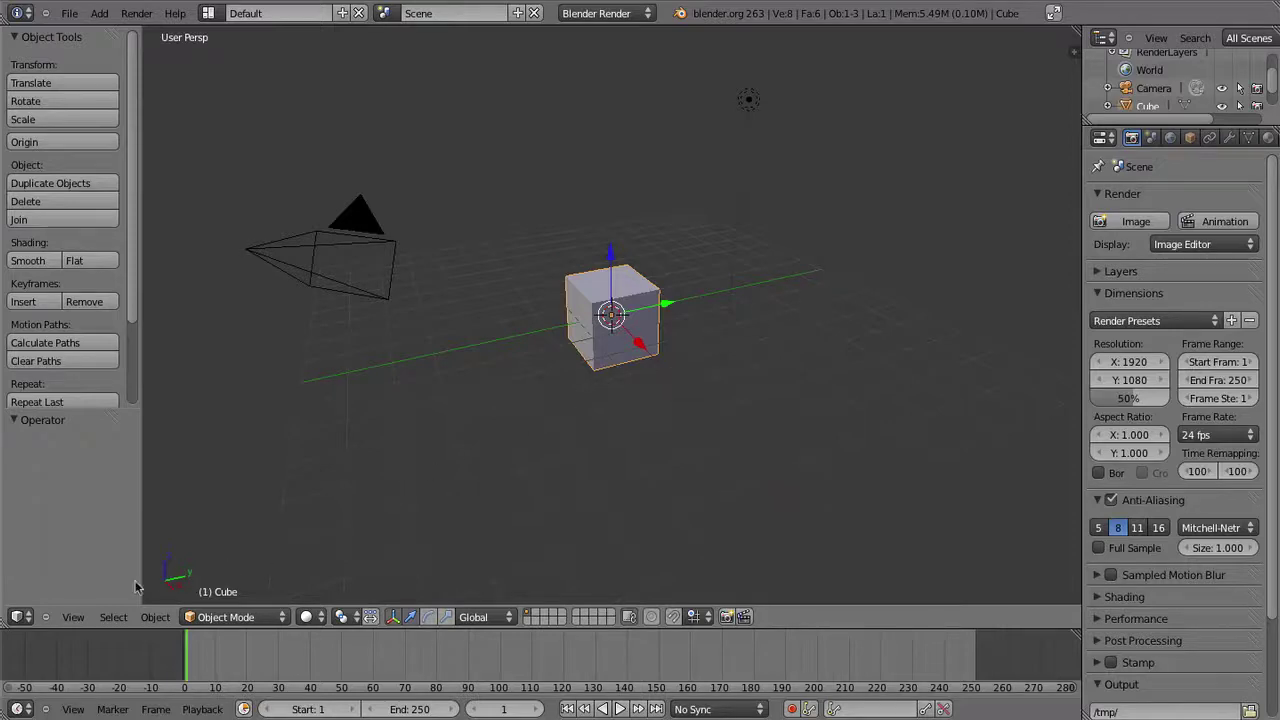
Switch the main area to the Video Sequence Editor in Sequencer & Preview view with an enlarged preview
click(27, 617)
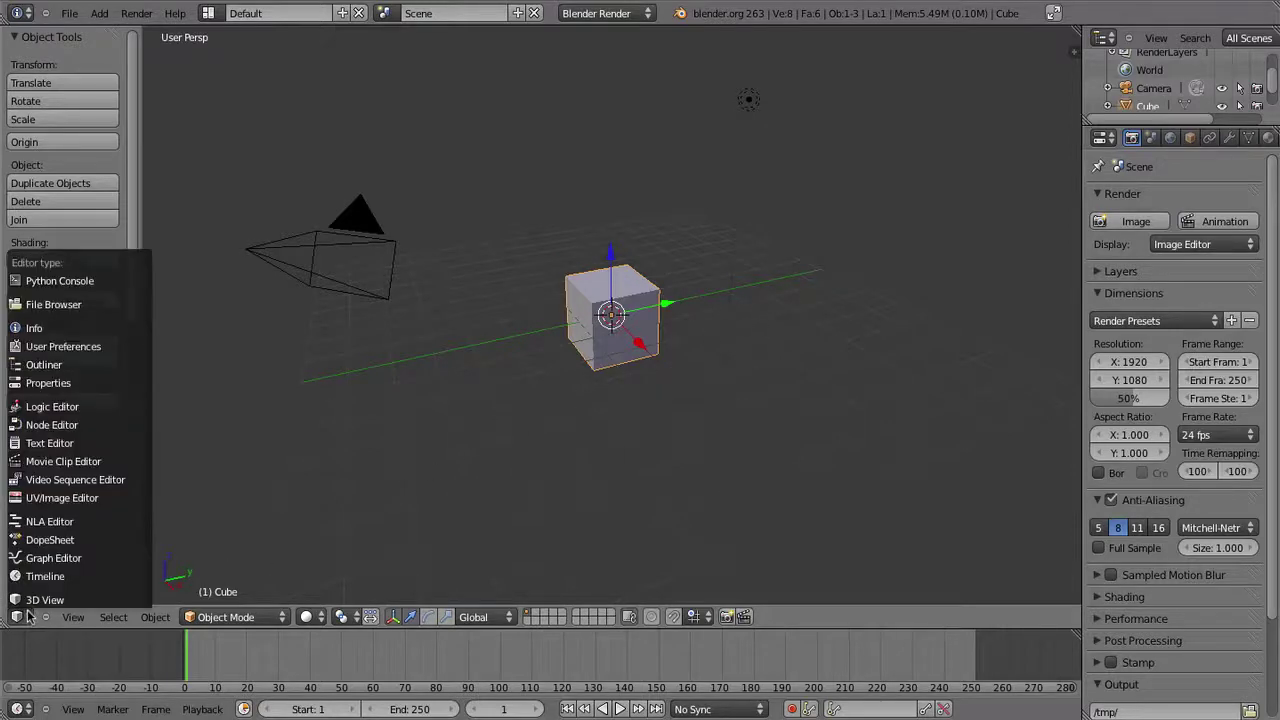
click(72, 481)
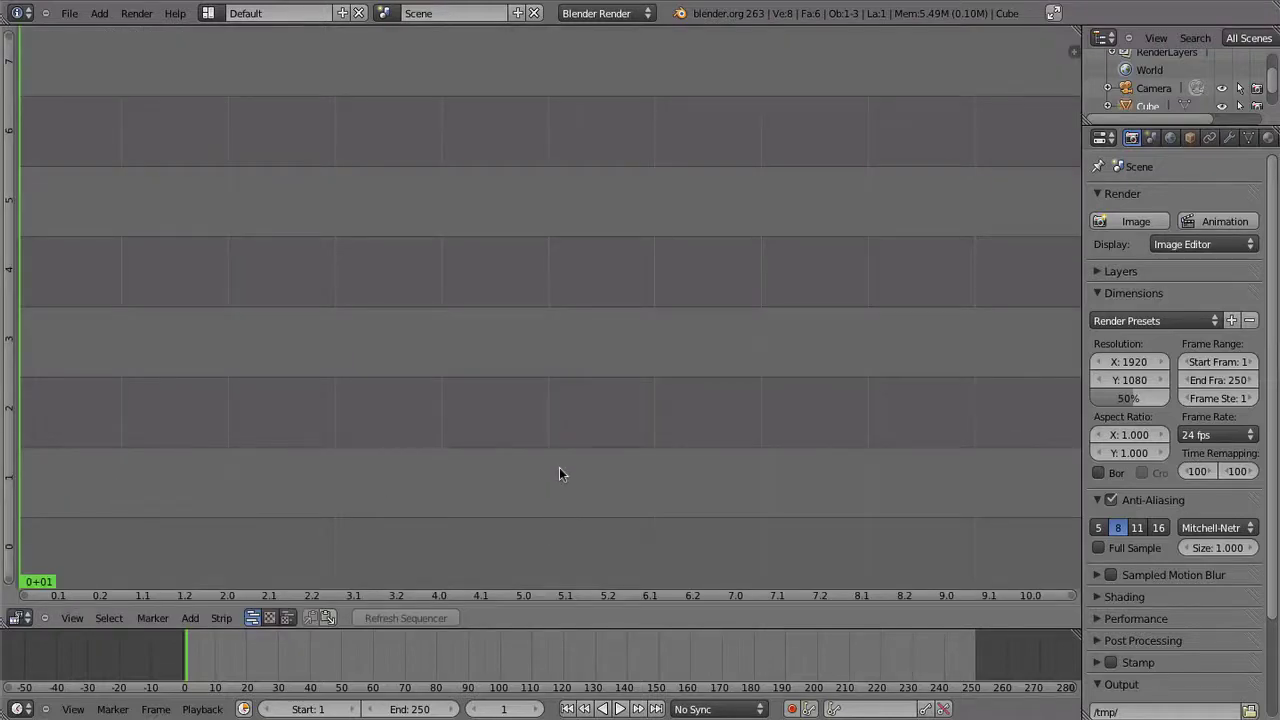
click(286, 618)
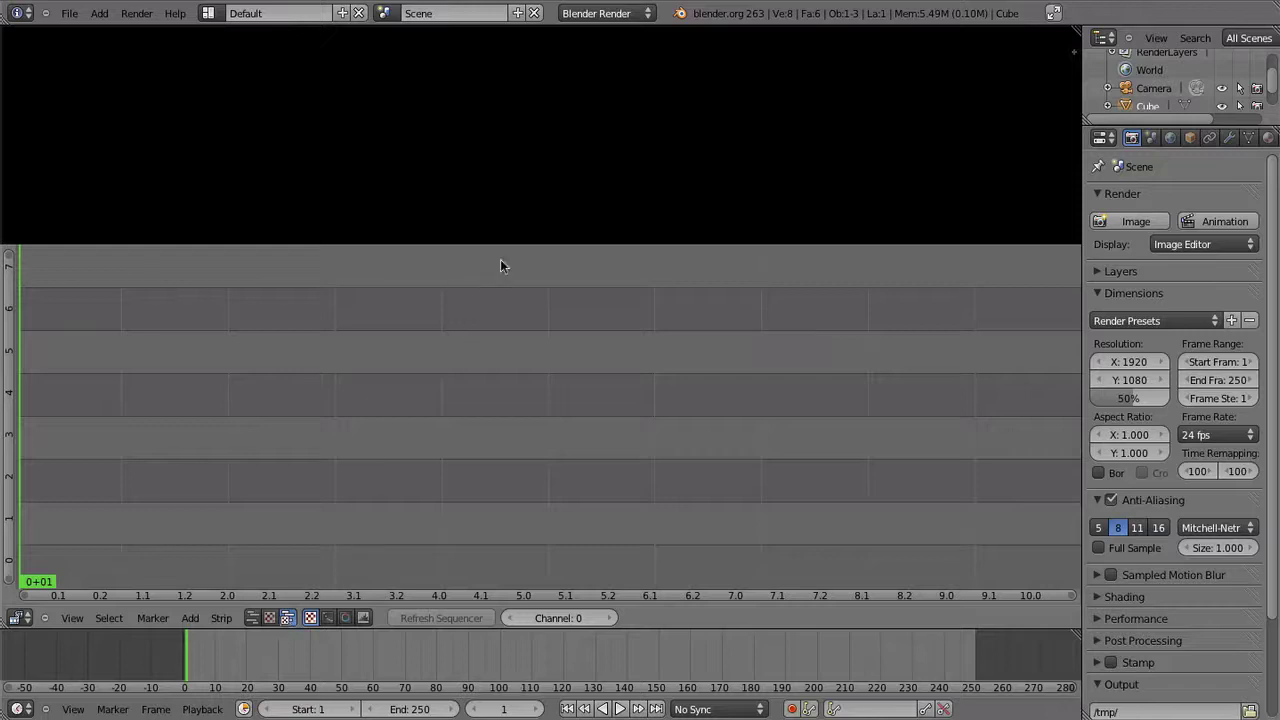
drag(510, 244, 520, 336)
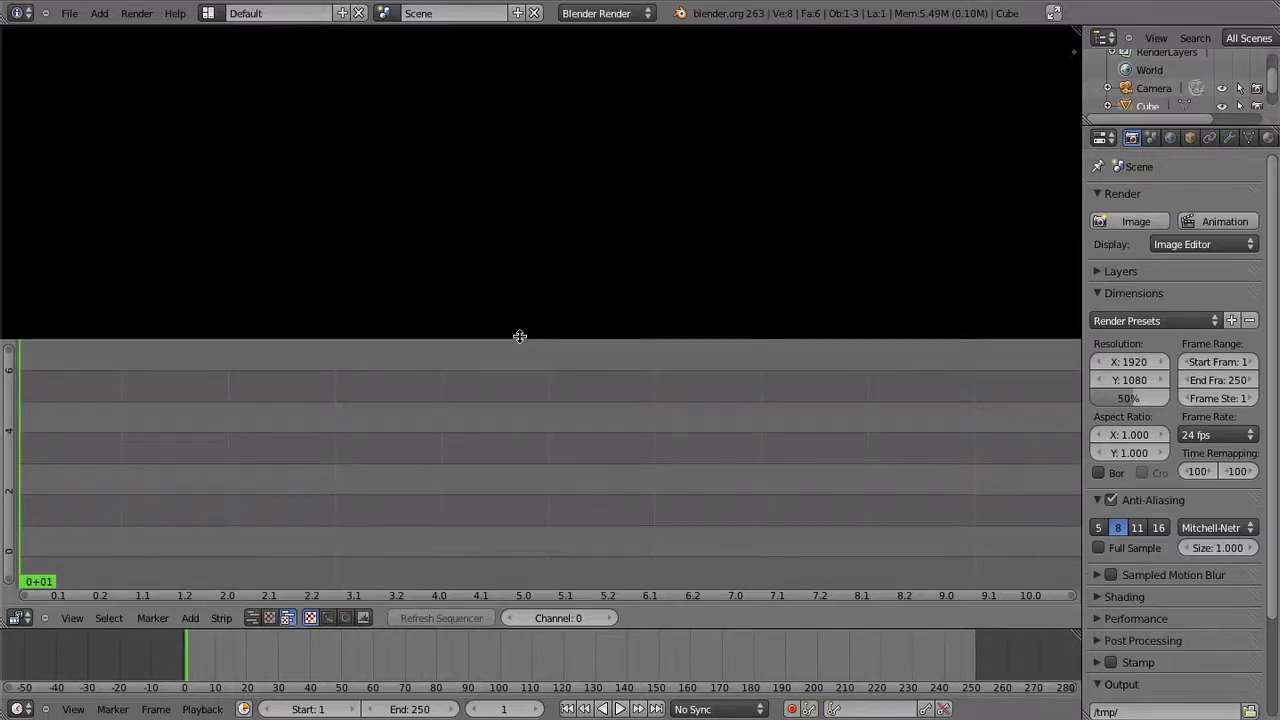
click(190, 618)
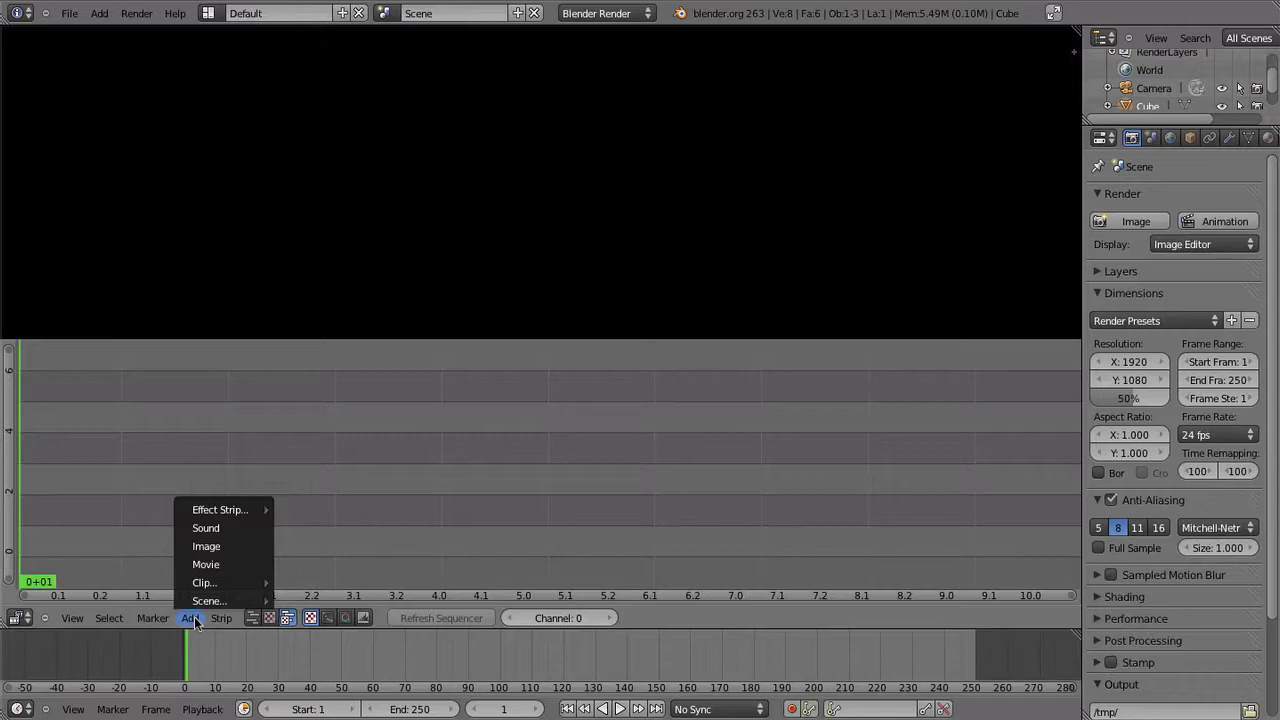
Add all 50 PNG frames from Desktop/testAnimation to the sequencer as one image strip
click(249, 566)
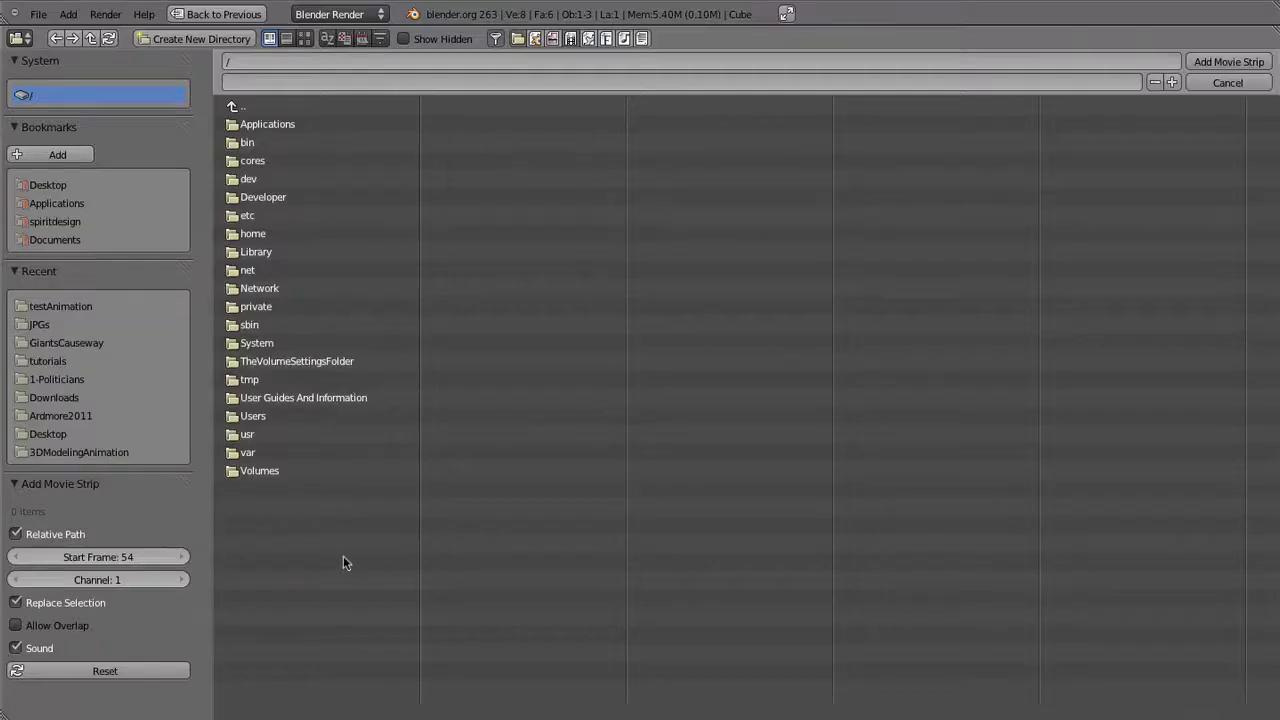
click(46, 186)
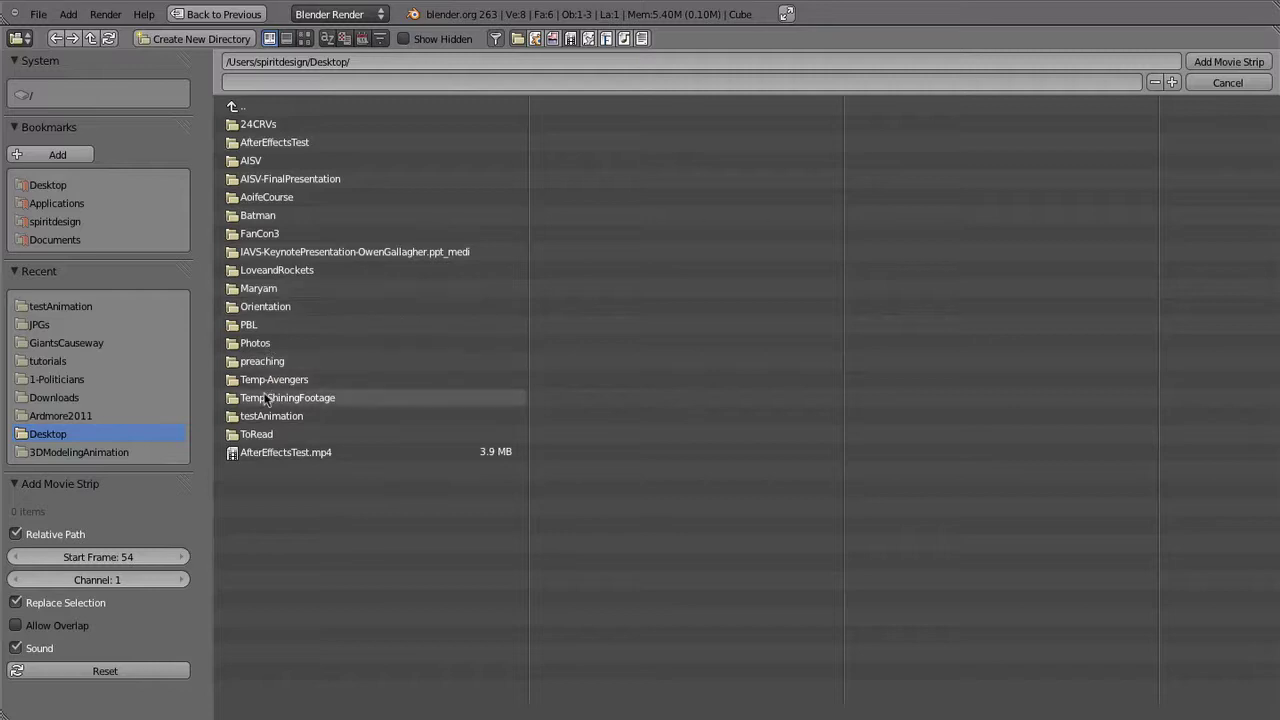
click(264, 416)
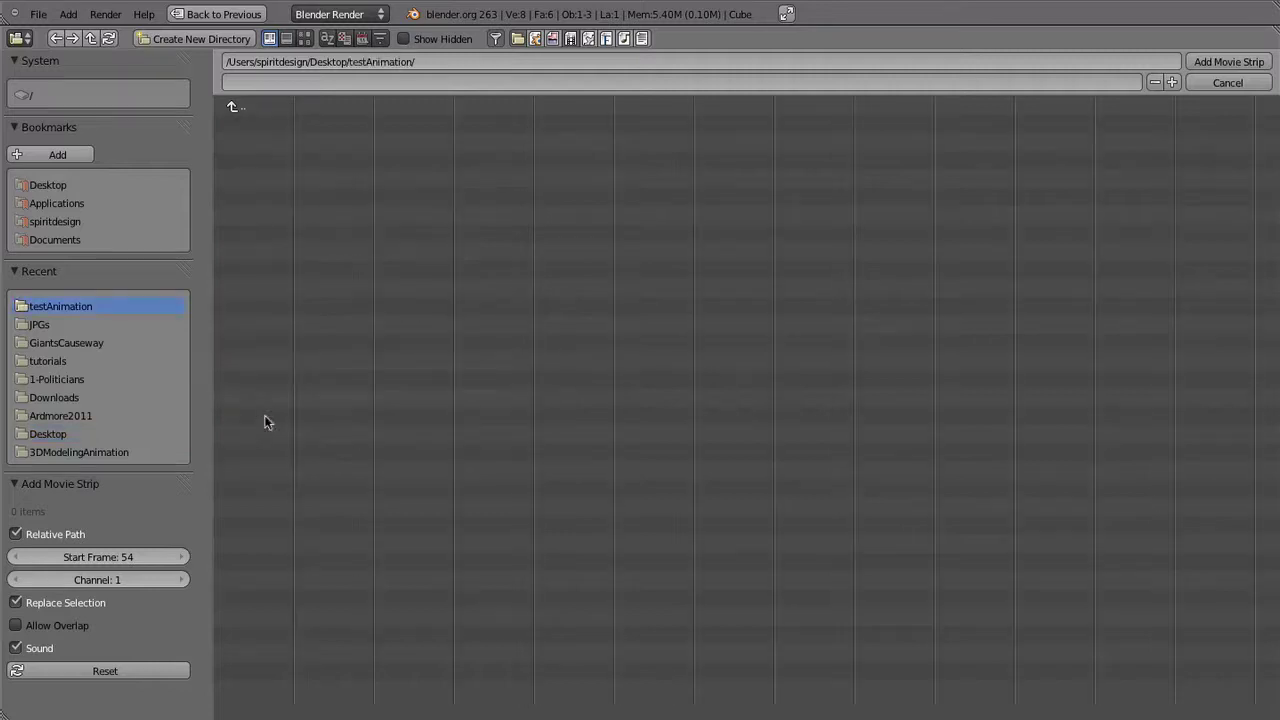
click(552, 39)
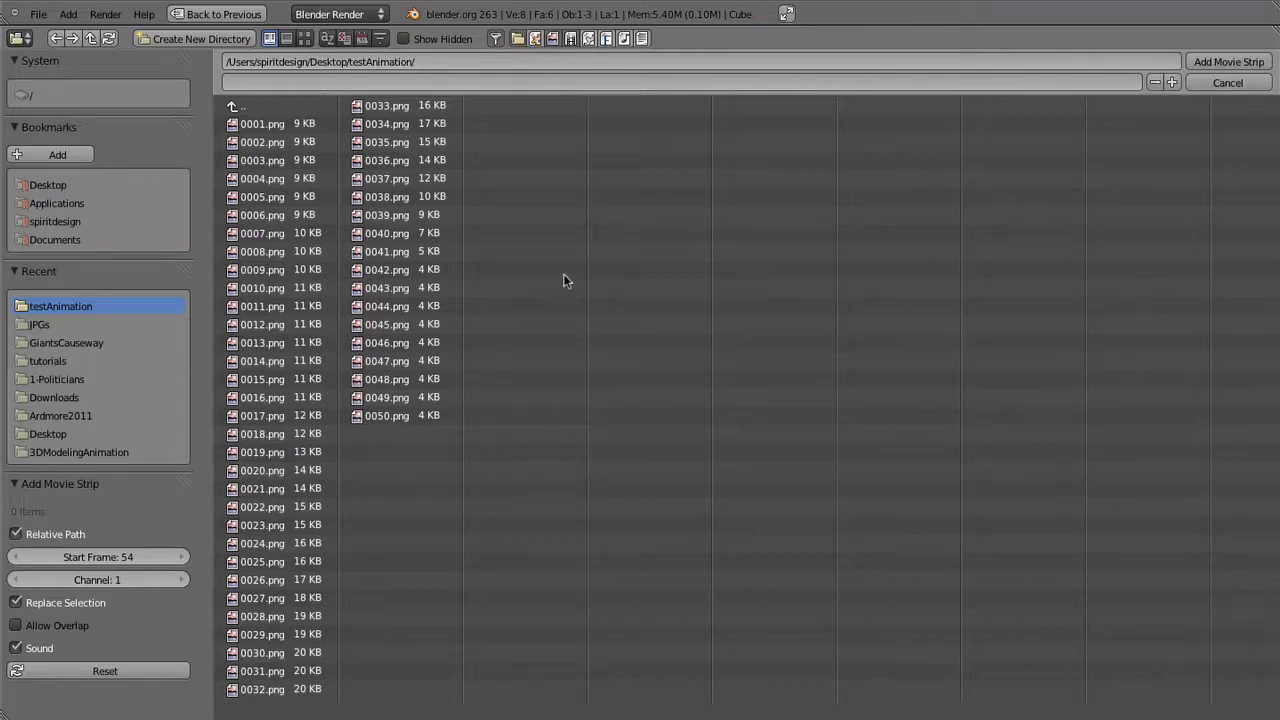
key(a)
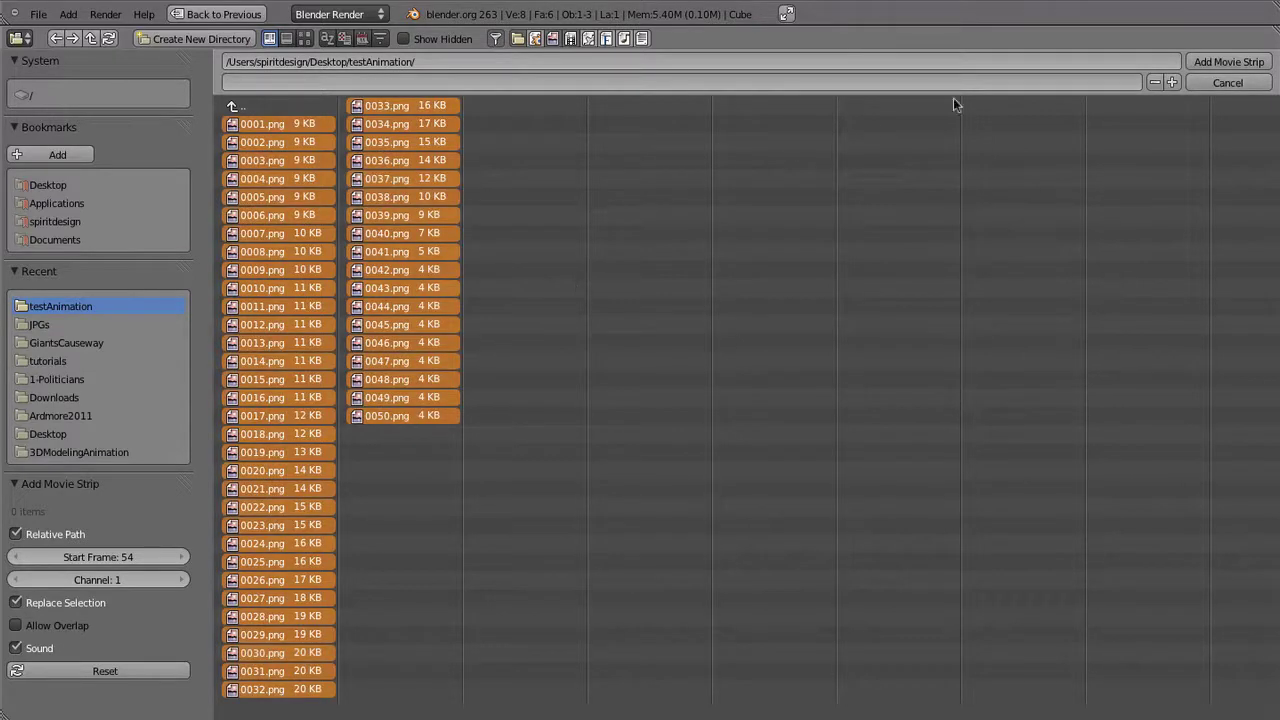
click(1255, 65)
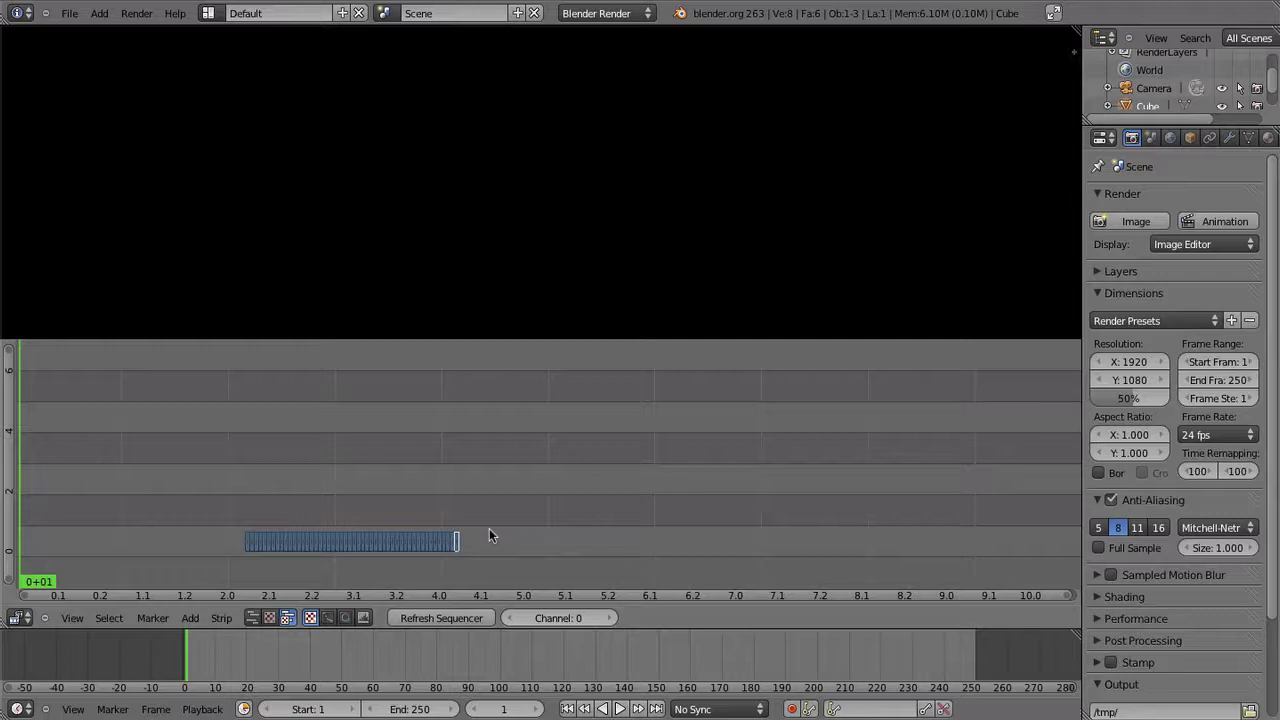
Slide the image strip to start at frame 1 and set the scene end frame to 50
key(g)
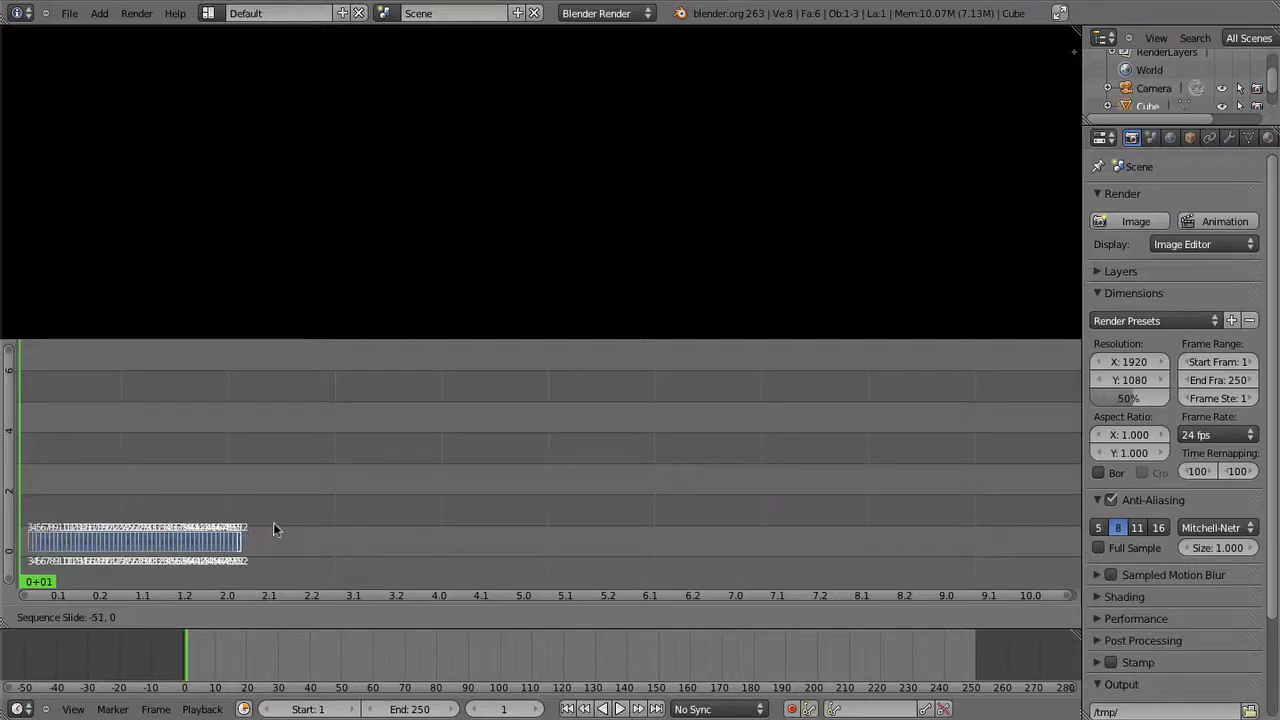
click(270, 524)
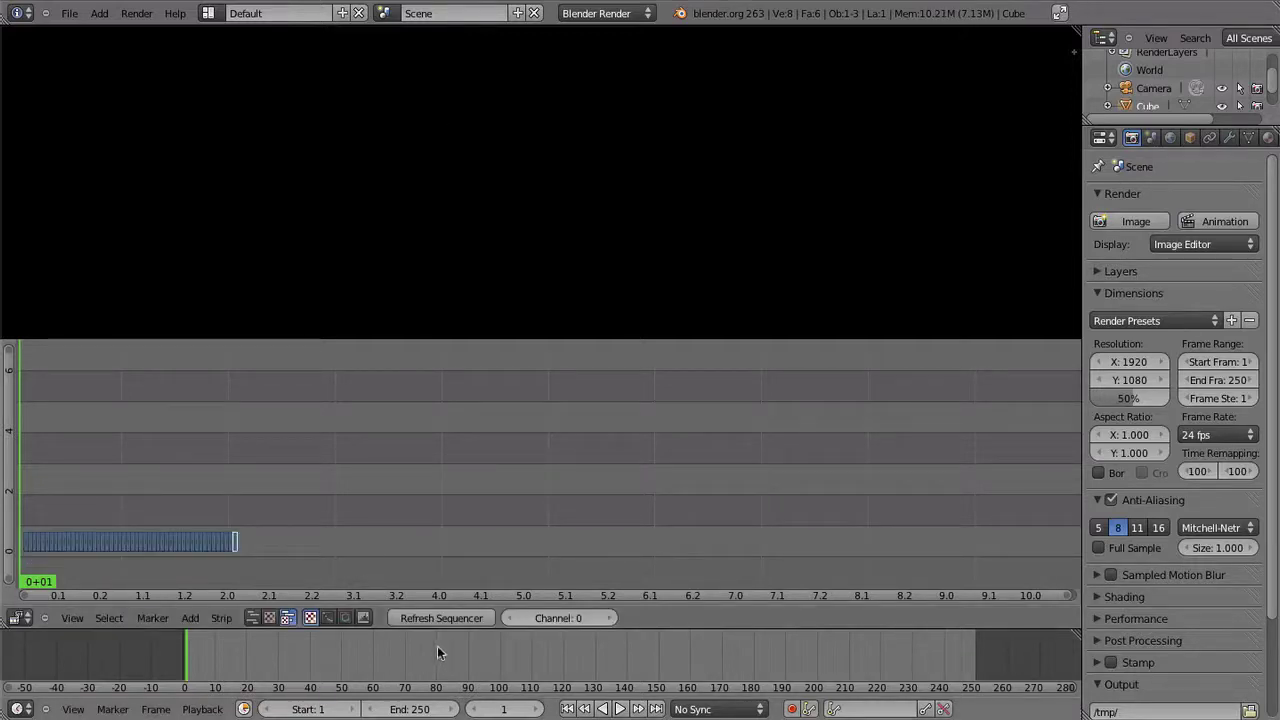
click(420, 709)
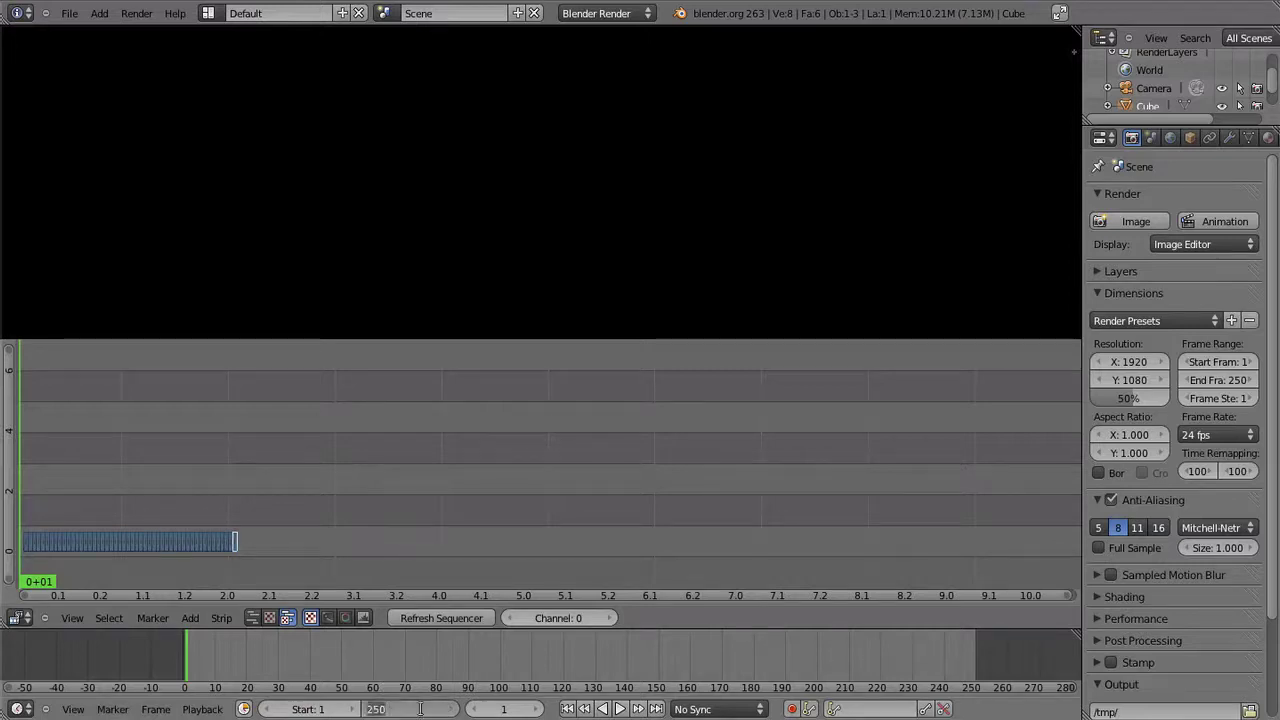
text(50)
key(Return)
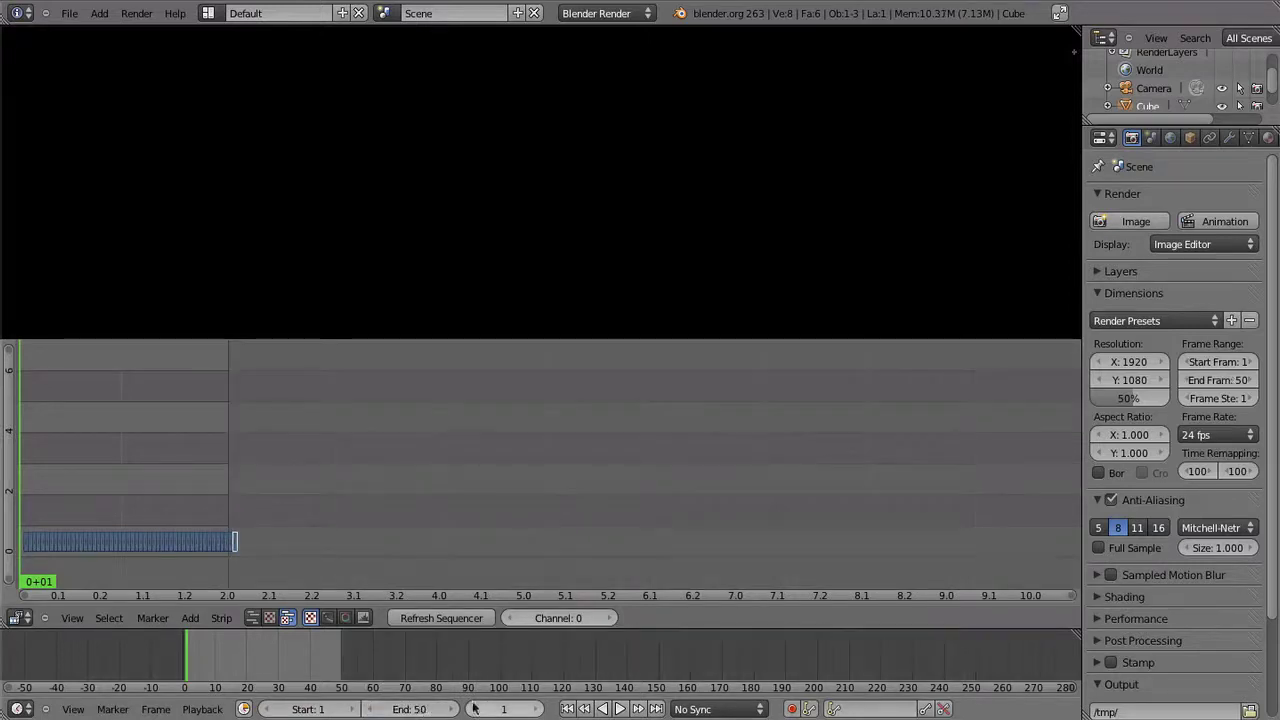
key(g)
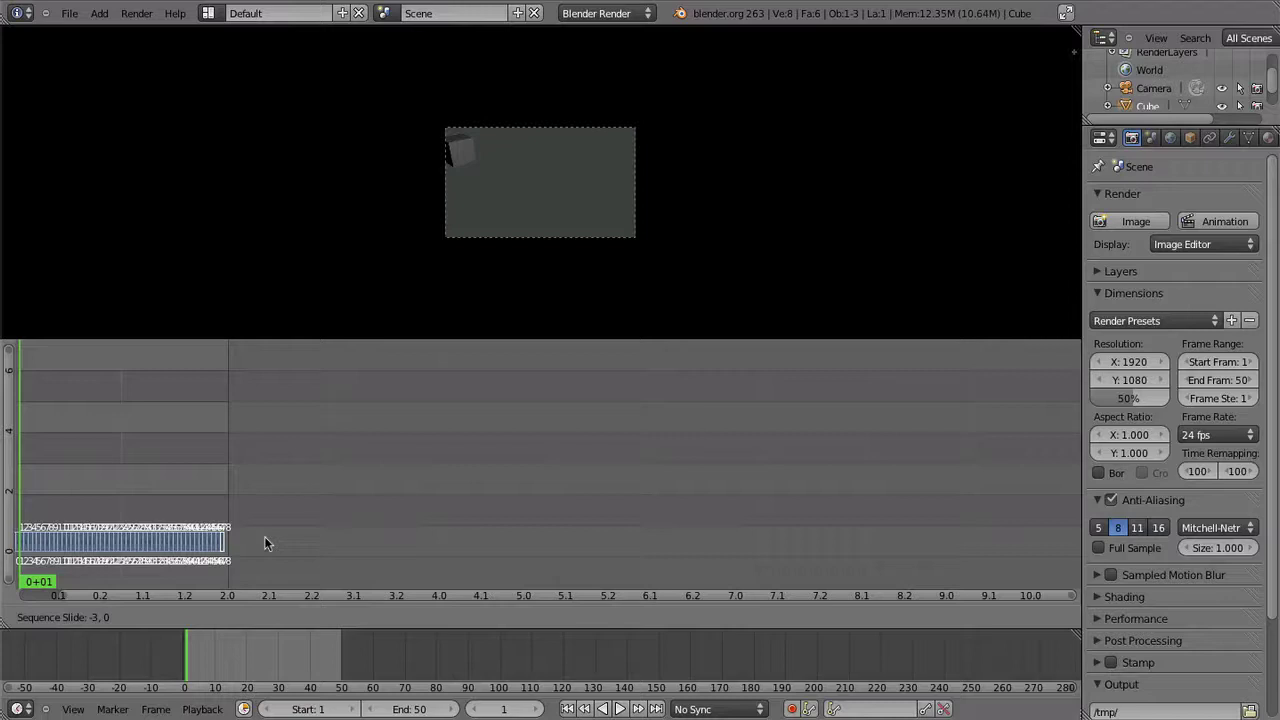
Set the render resolution to 1280 × 720 at 100% scale and the frame rate to 25 fps
click(270, 540)
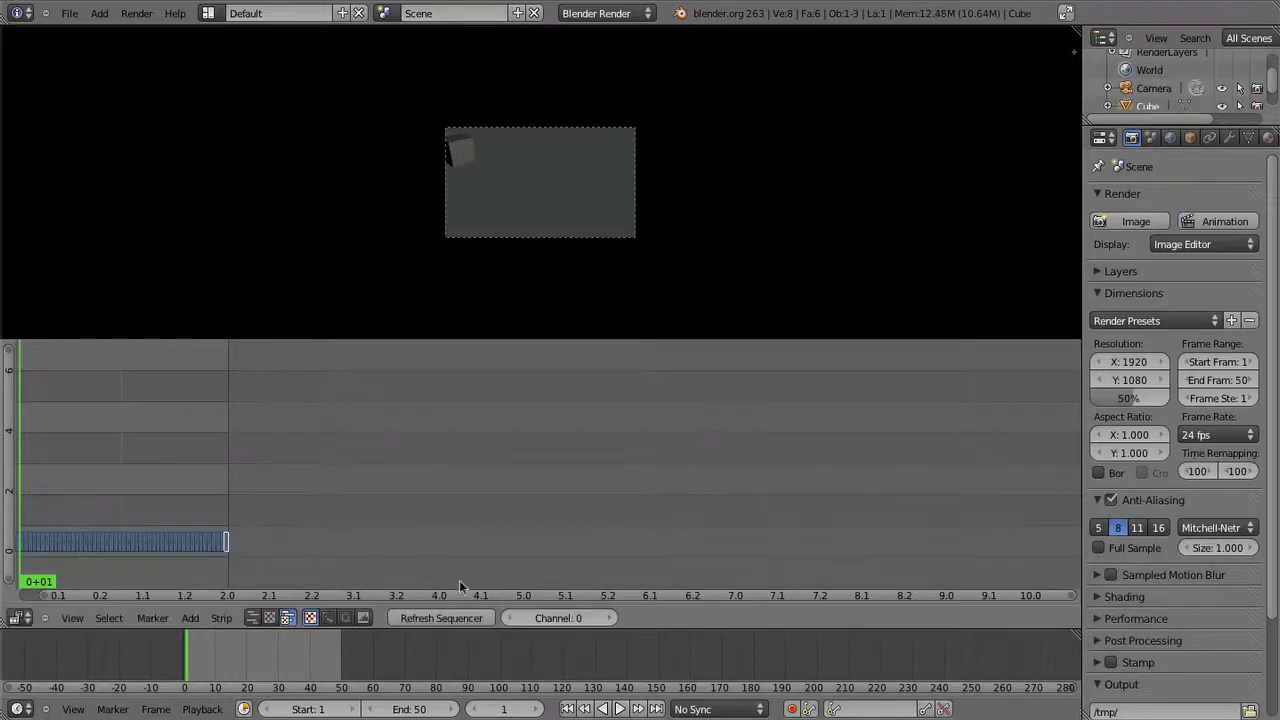
click(1125, 362)
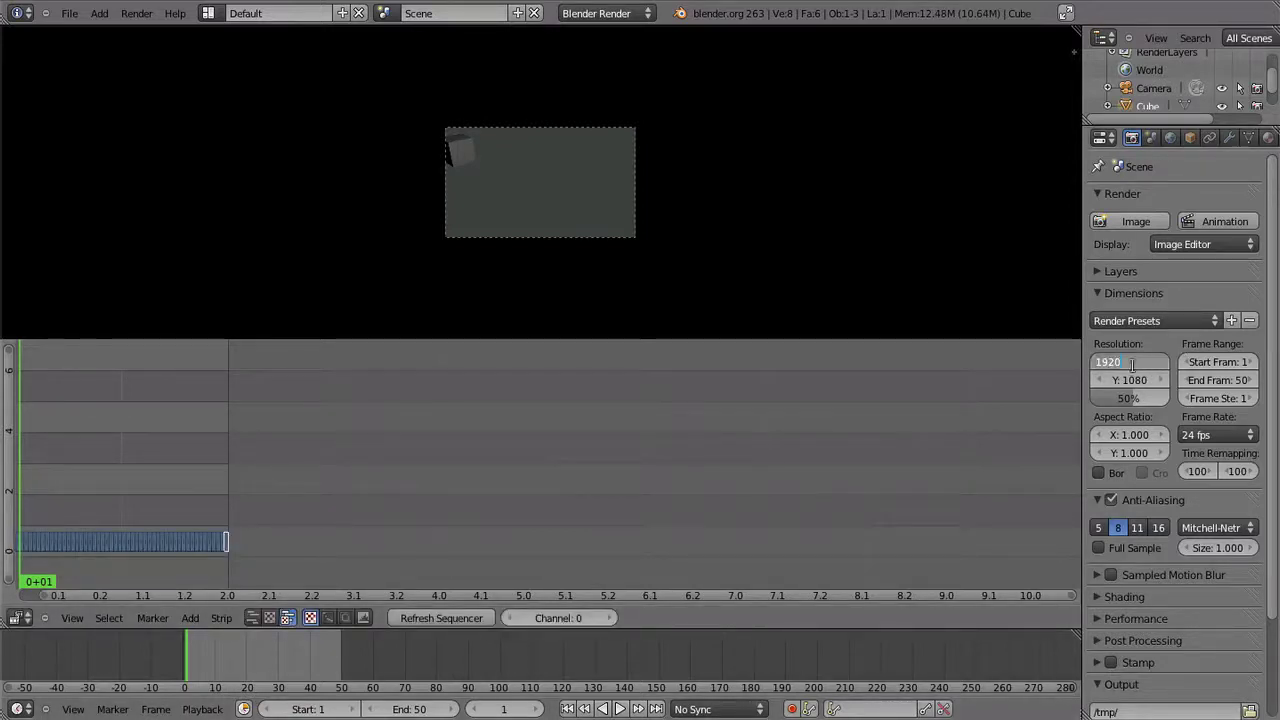
text(19280)
key(Tab)
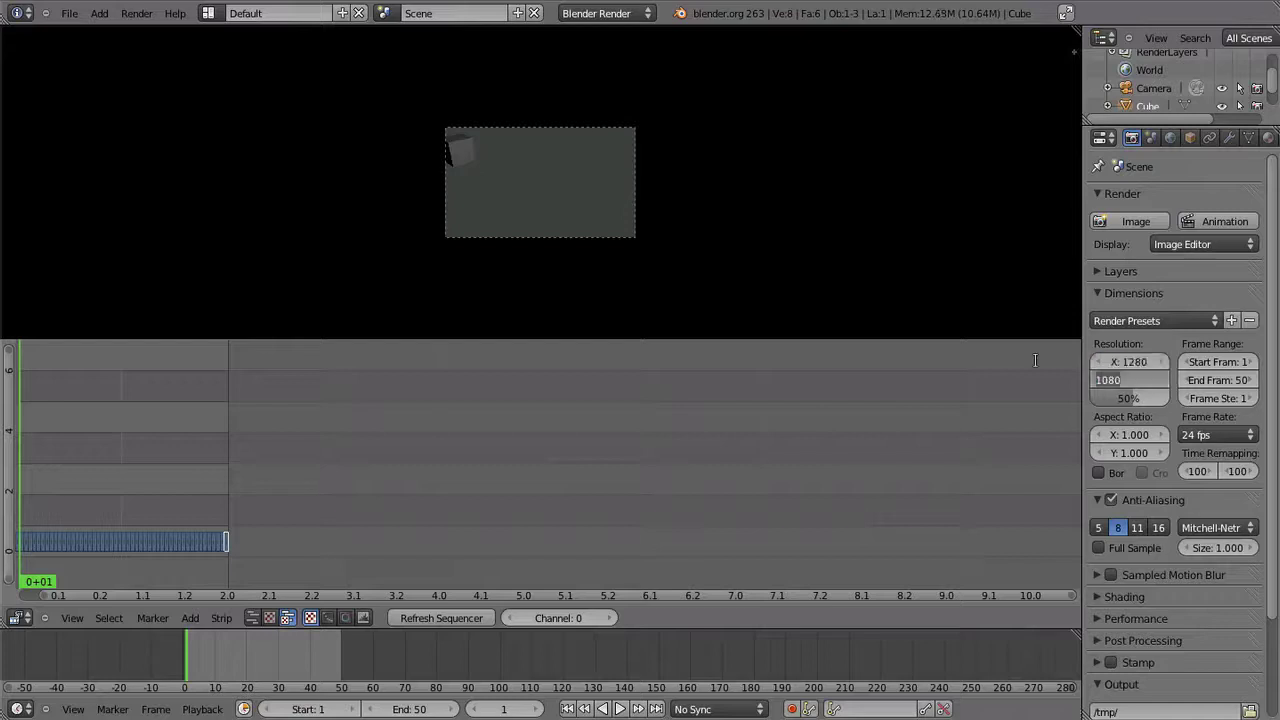
text(720)
key(Tab)
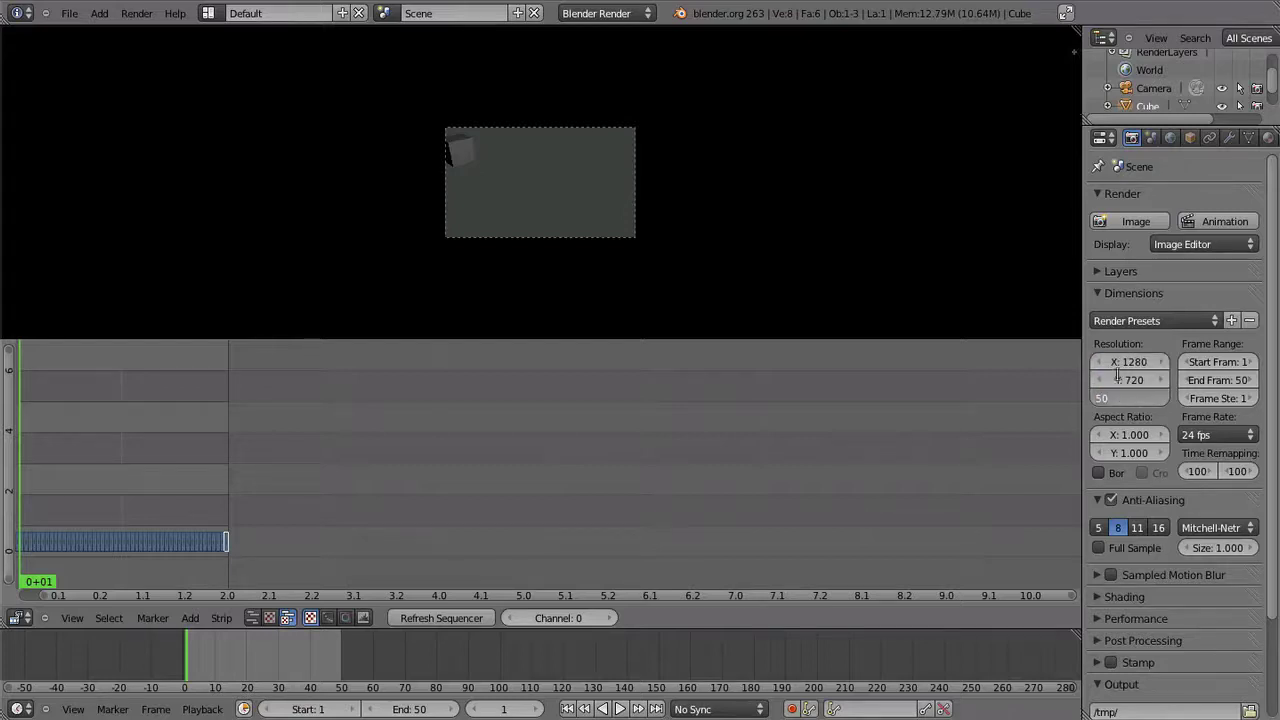
text(100)
key(Return)
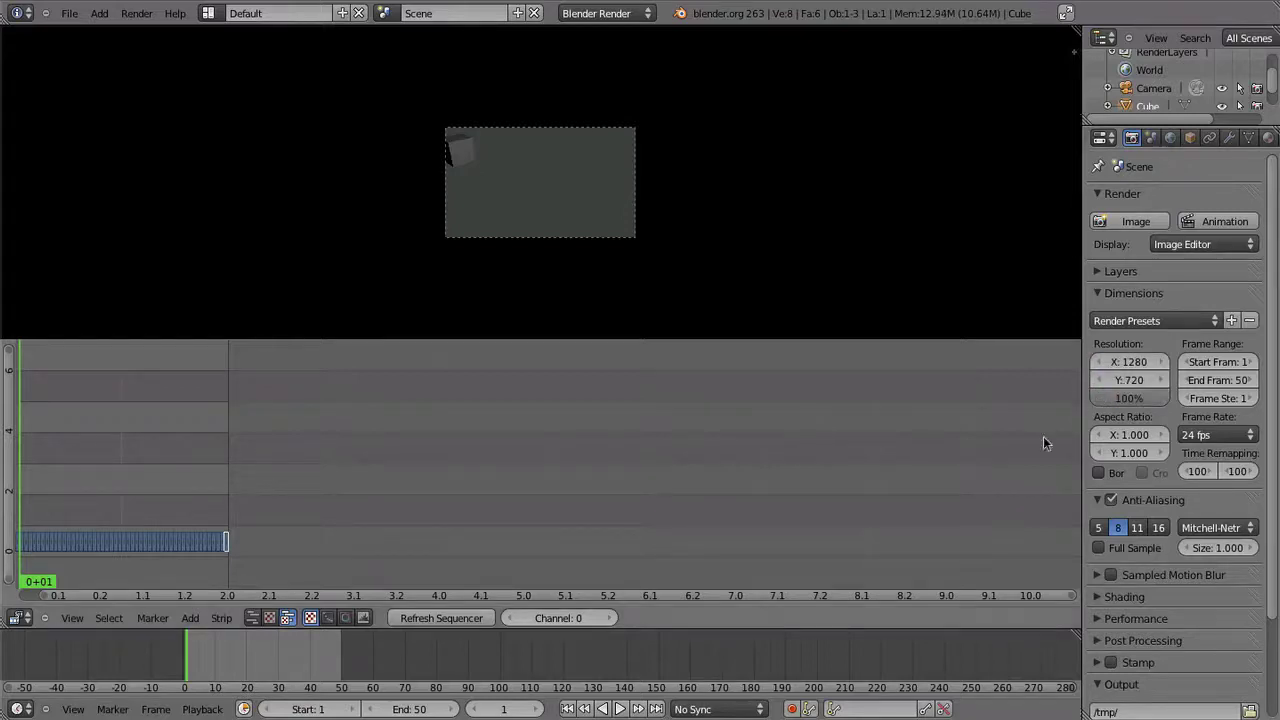
click(1232, 435)
click(1213, 491)
Set the output path to Desktop/animation and the file format to QuickTime
scroll(1210, 500, down, 3)
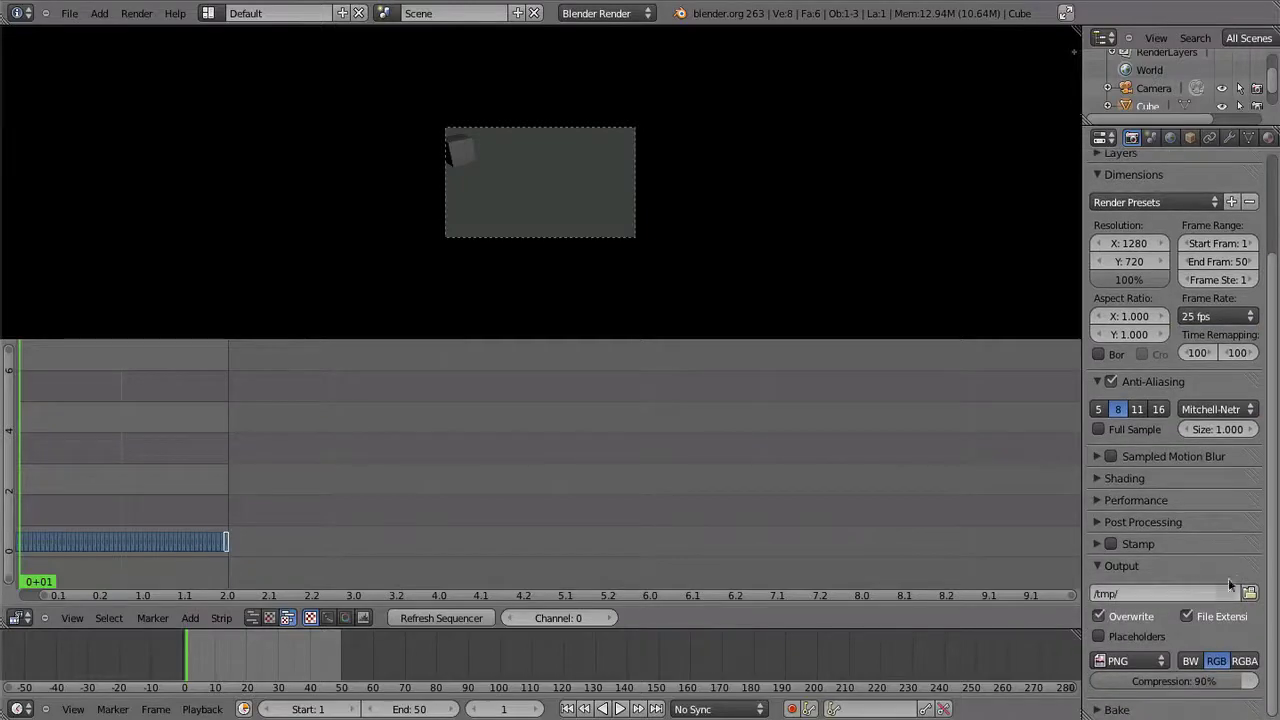
click(1250, 591)
click(100, 185)
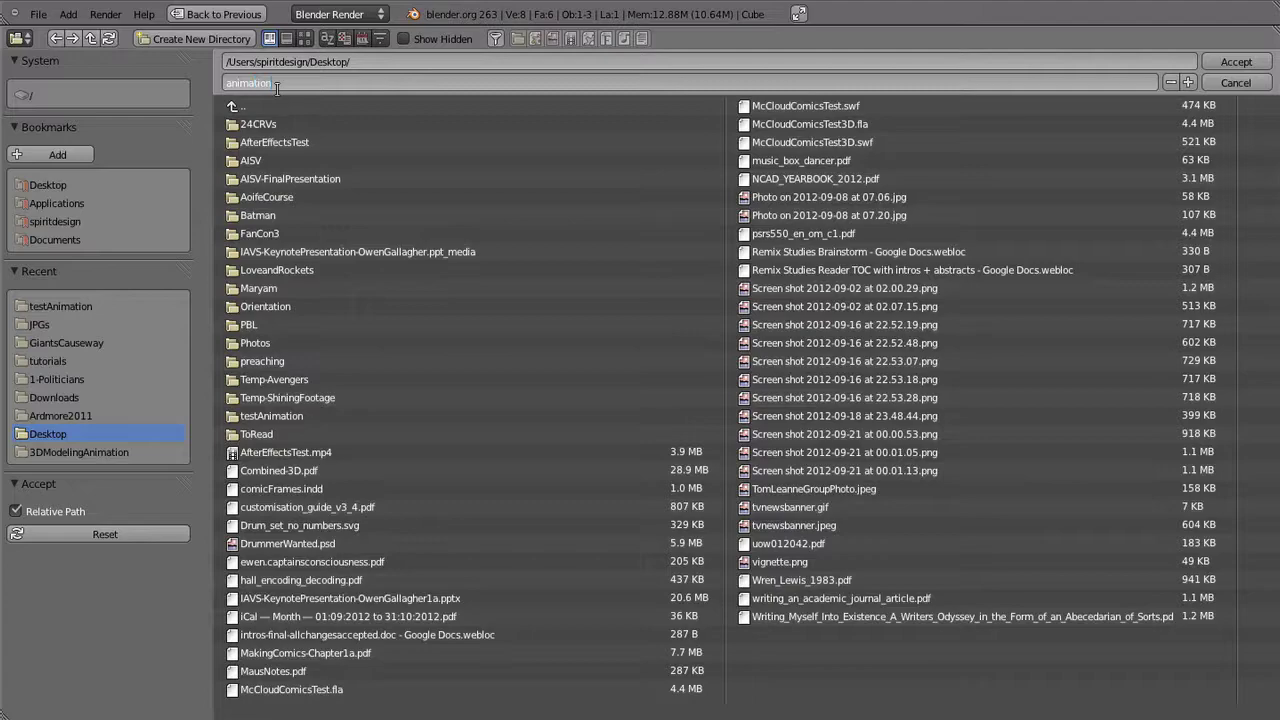
click(1237, 62)
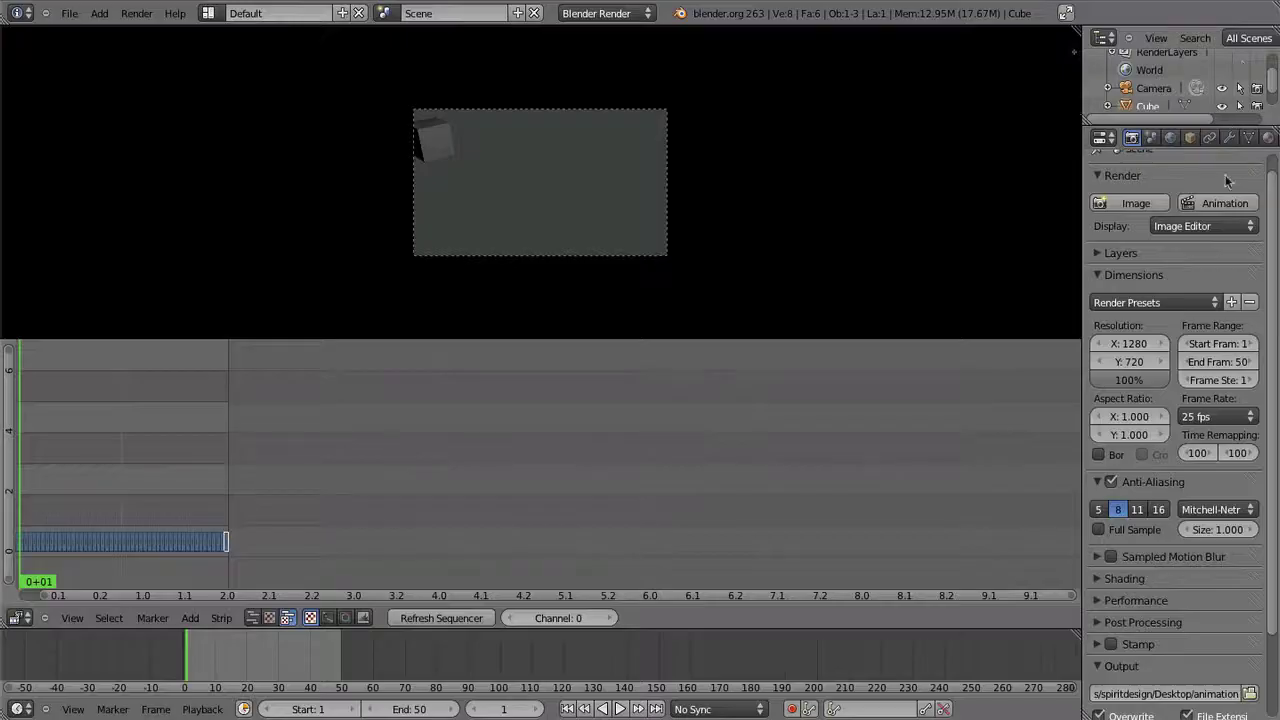
click(1128, 661)
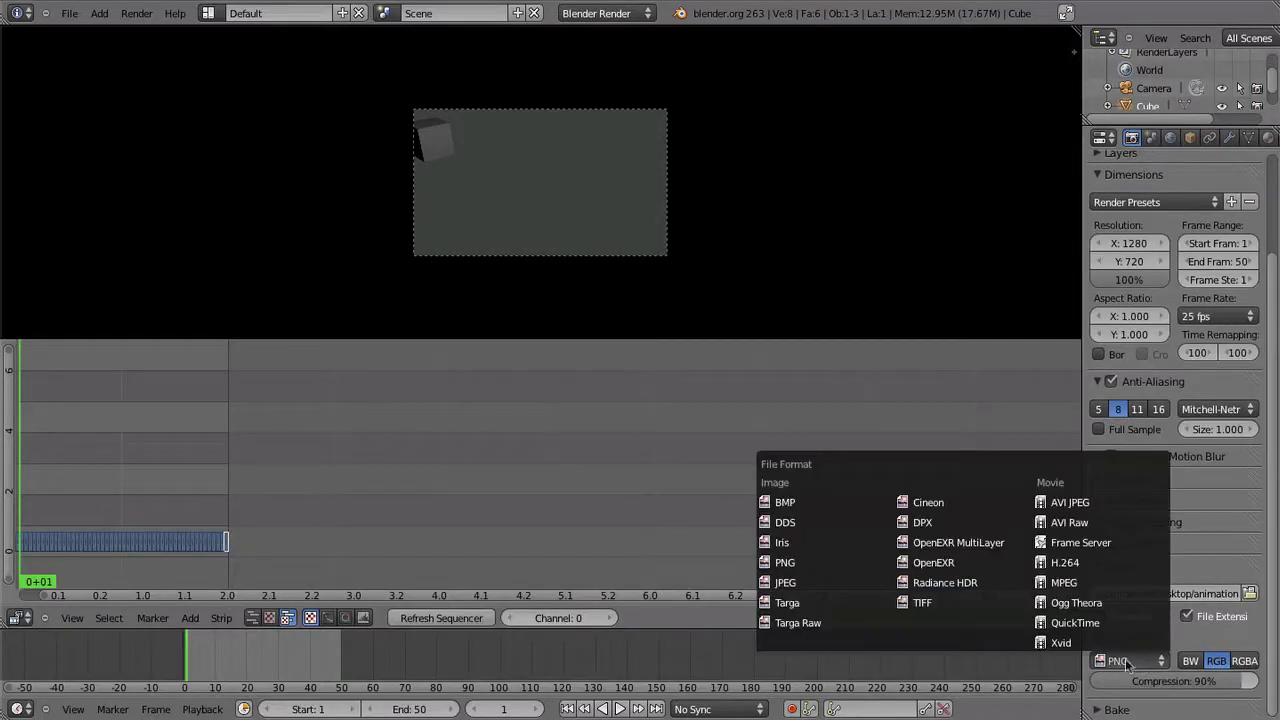
click(1113, 622)
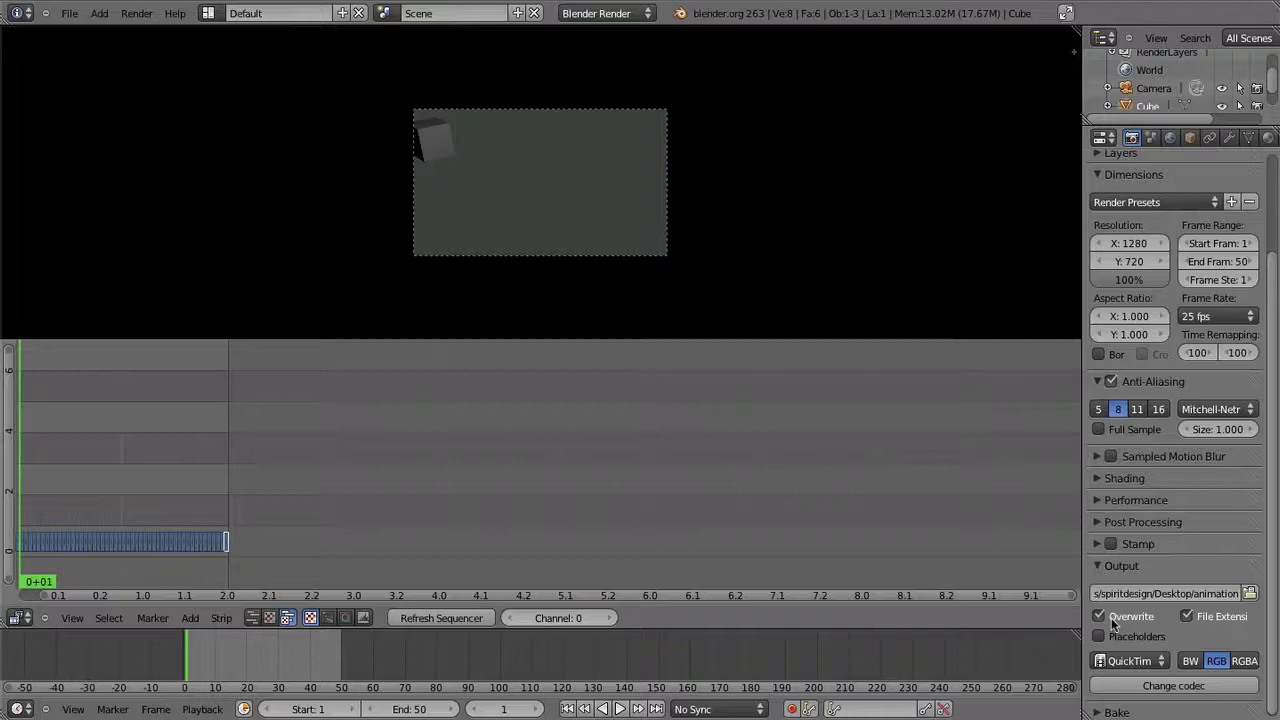
Choose H.264 as the QuickTime compression type and confirm the codec settings
click(1173, 685)
click(546, 84)
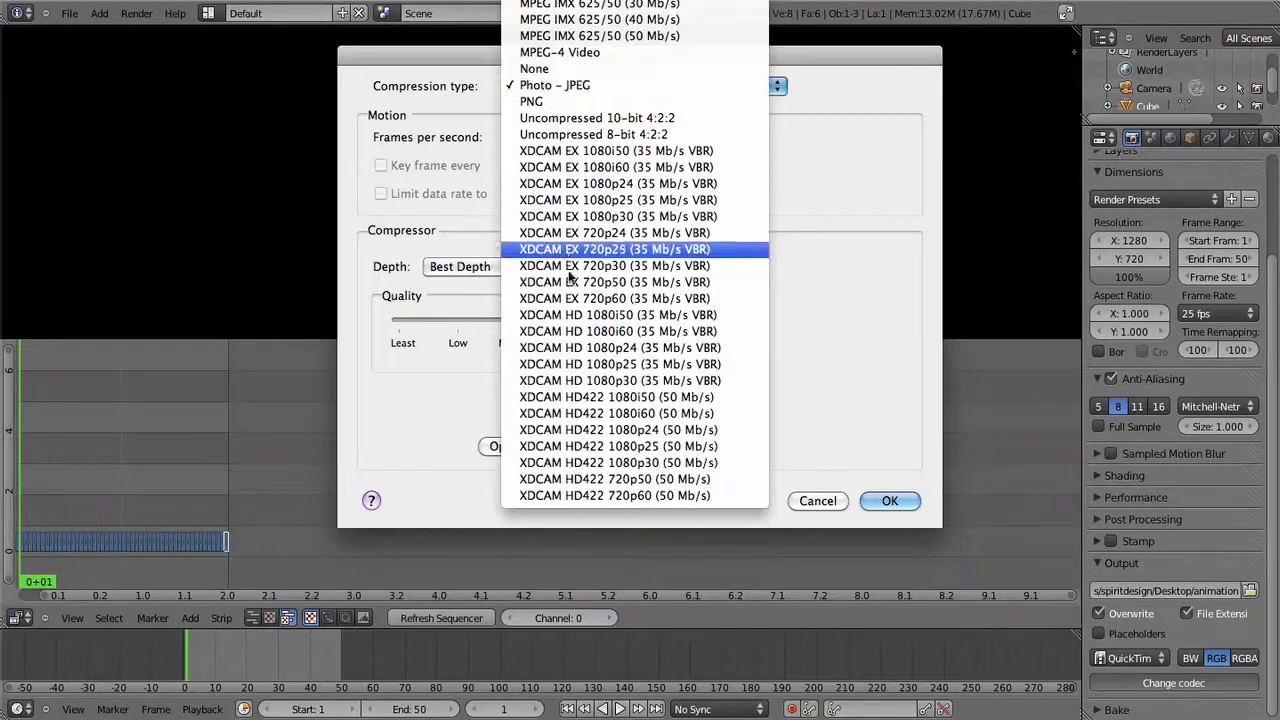
scroll(586, 257, up, 8)
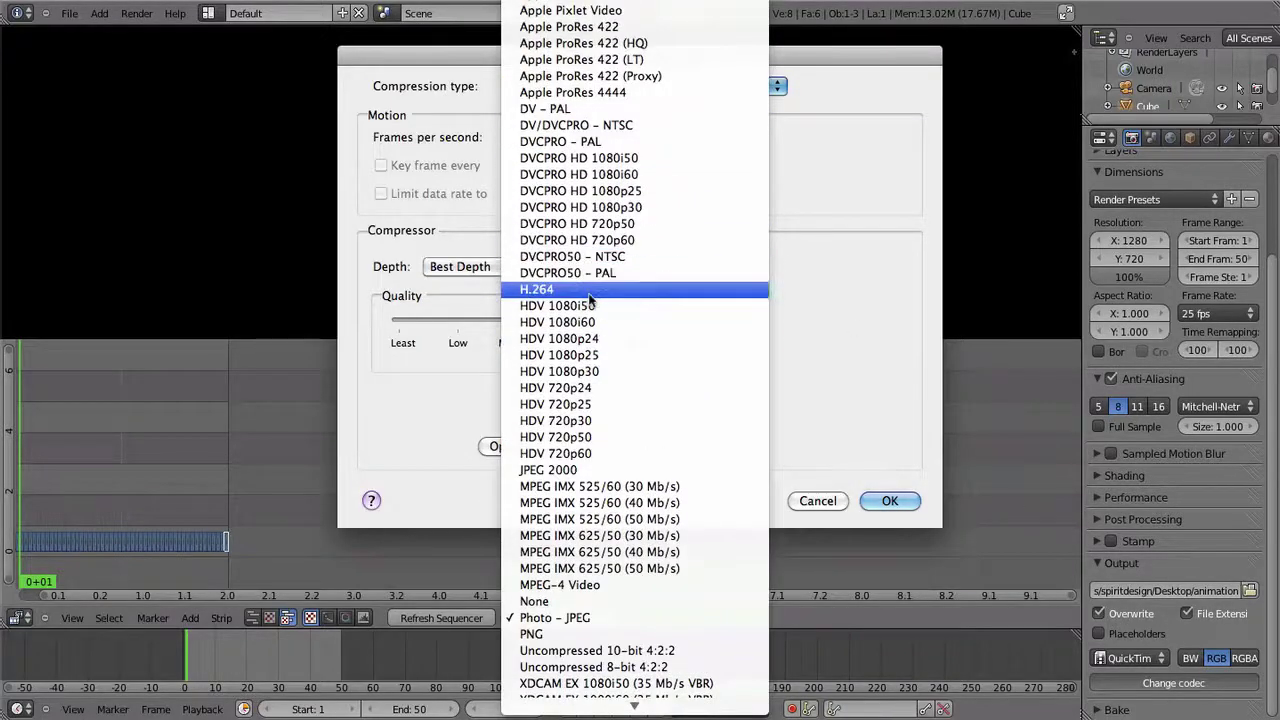
click(586, 289)
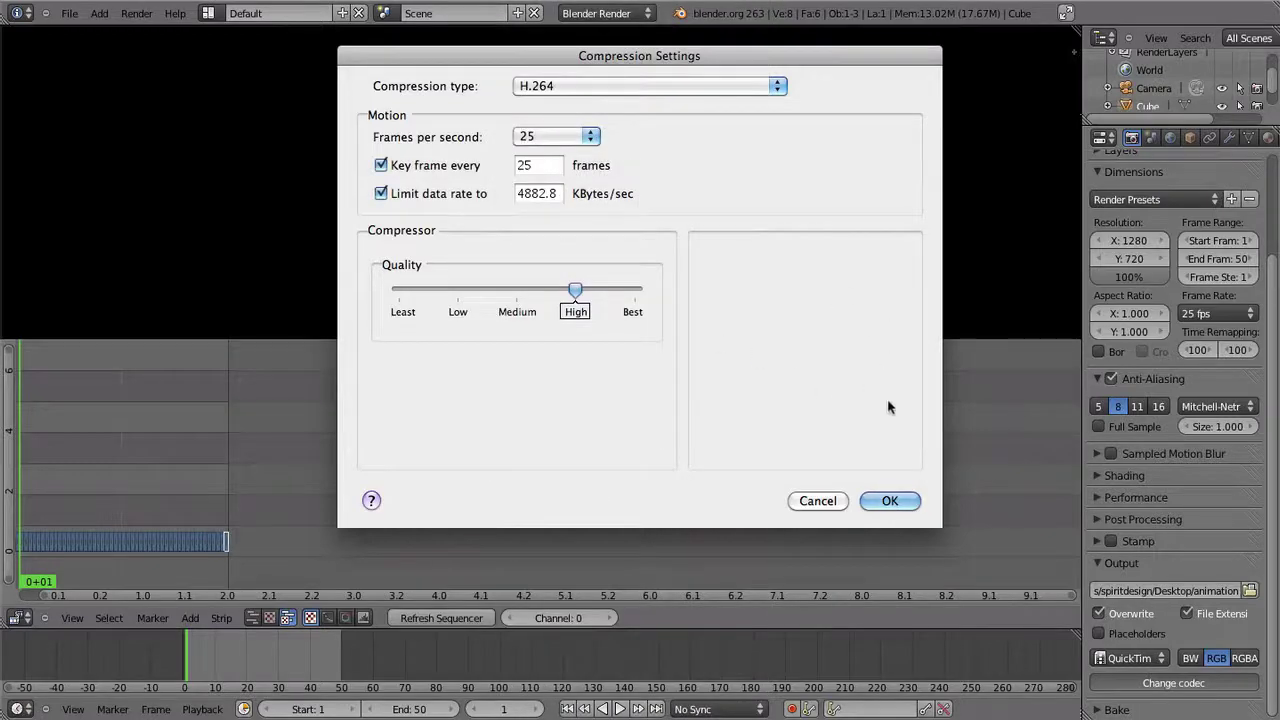
click(893, 503)
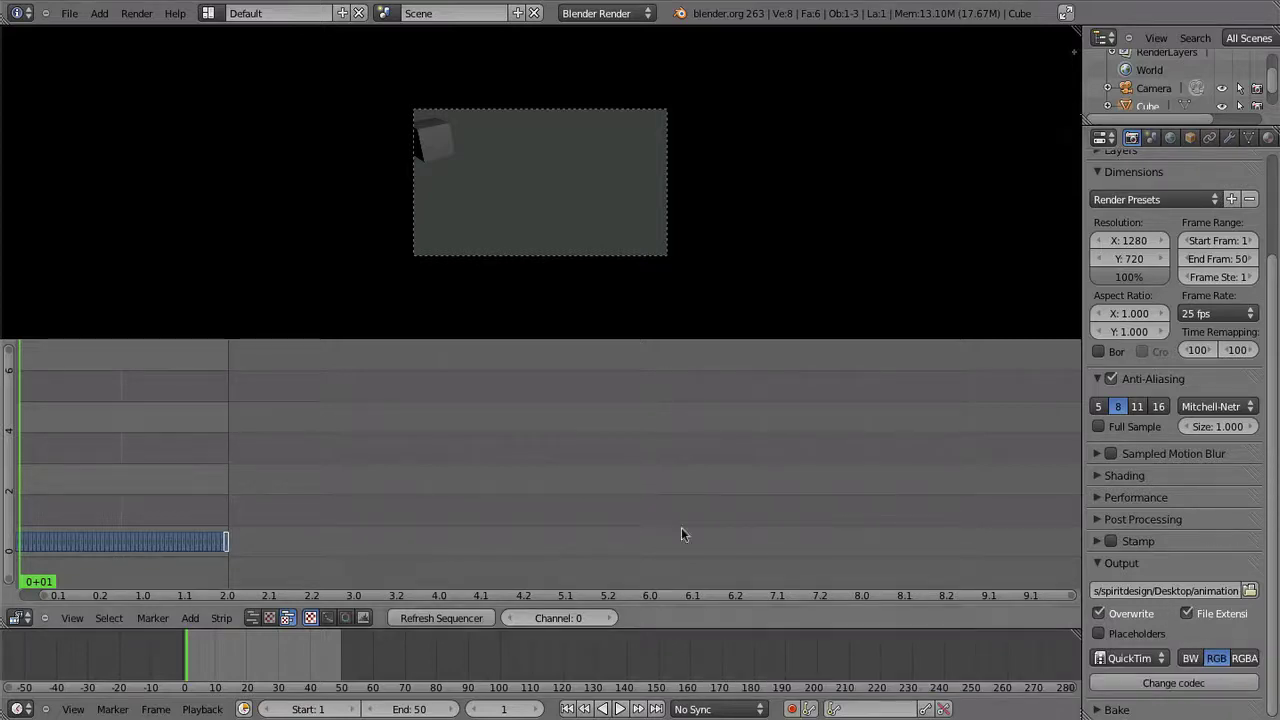
Render the 50-frame strip as a 1280 × 720, 25 fps H.264 QuickTime movie
ctrl+scroll(251, 597, left, 2)
ctrl+scroll(251, 592, left, 2)
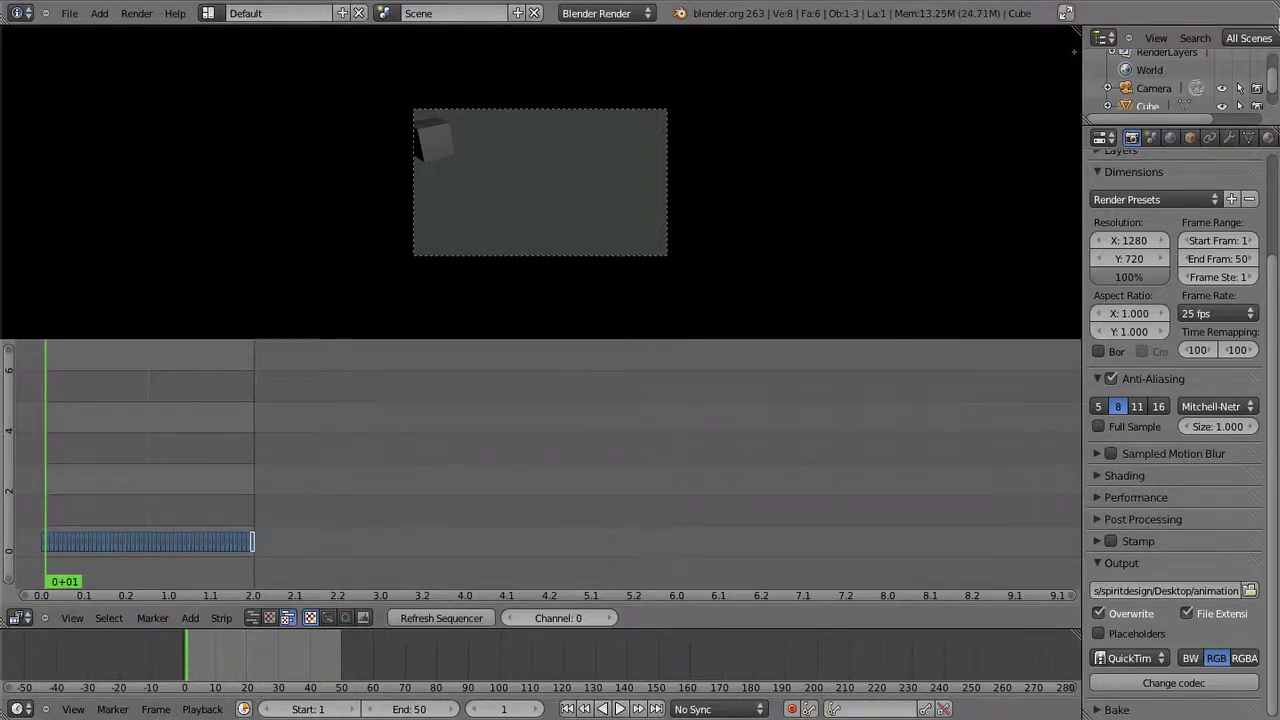
scroll(1224, 204, up, 3)
click(1225, 218)
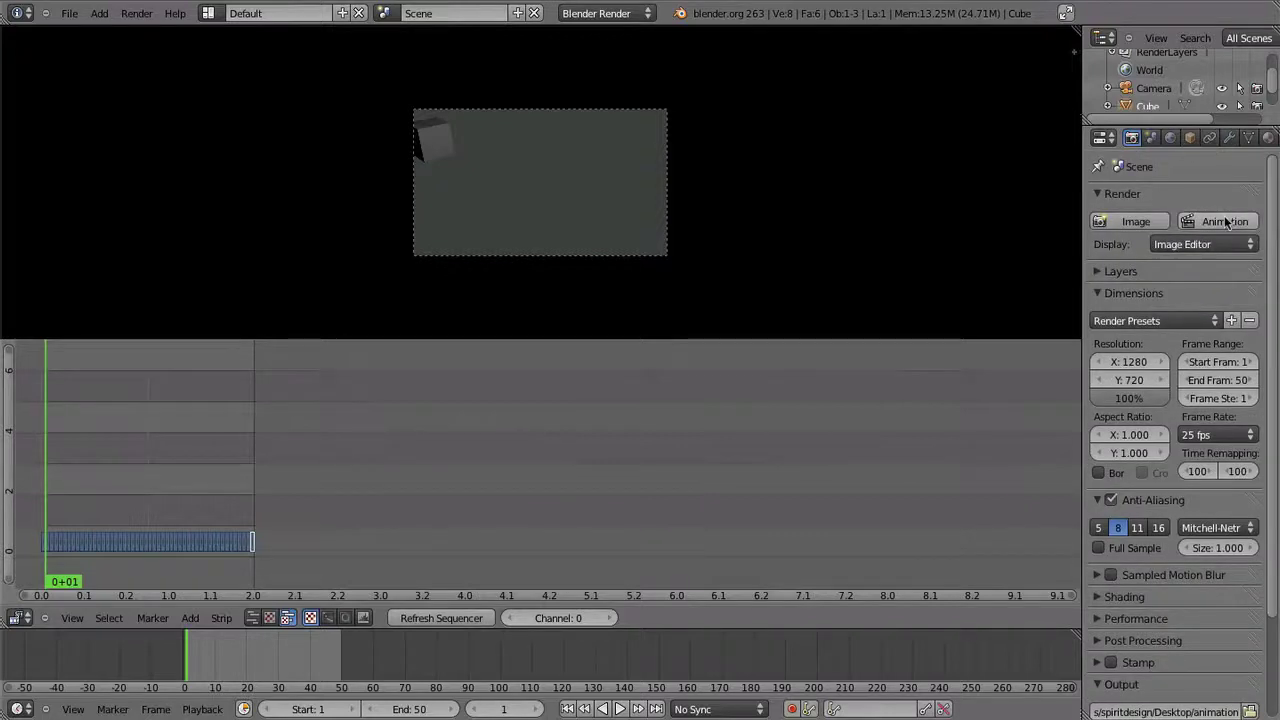